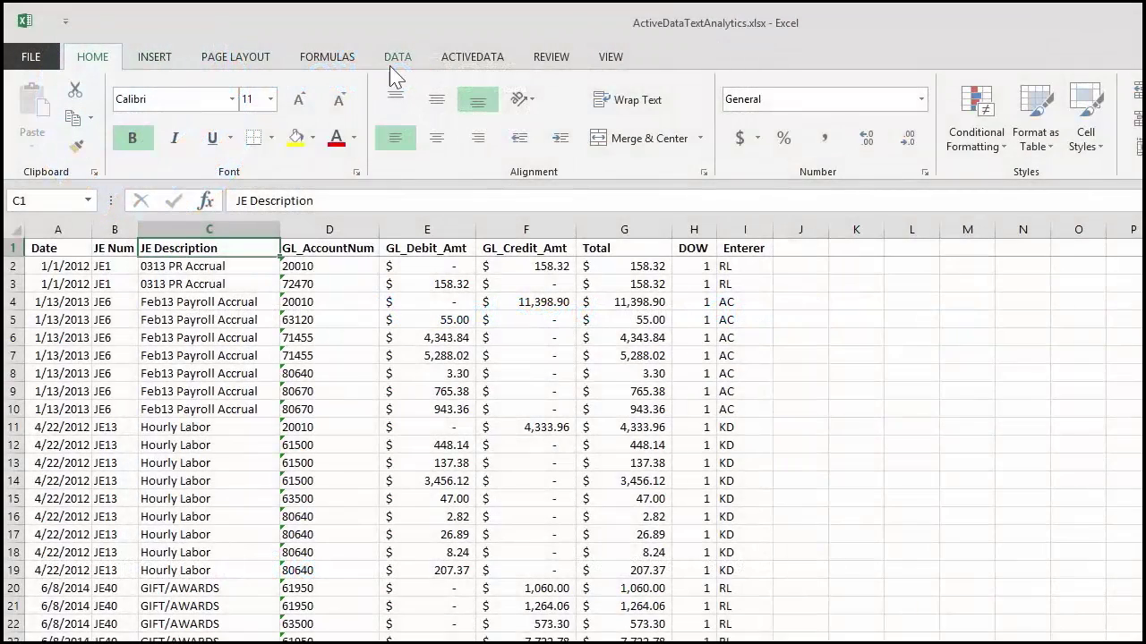
Start a Query By Example on the JEDescription column with a 'Column Contains' condition
click(468, 66)
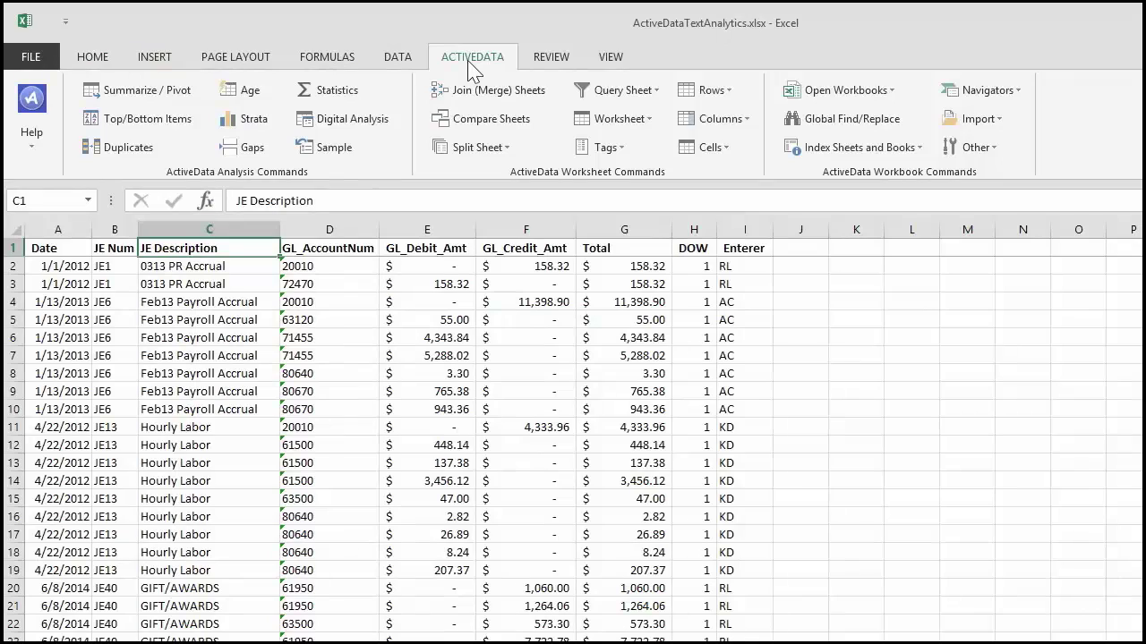
click(619, 94)
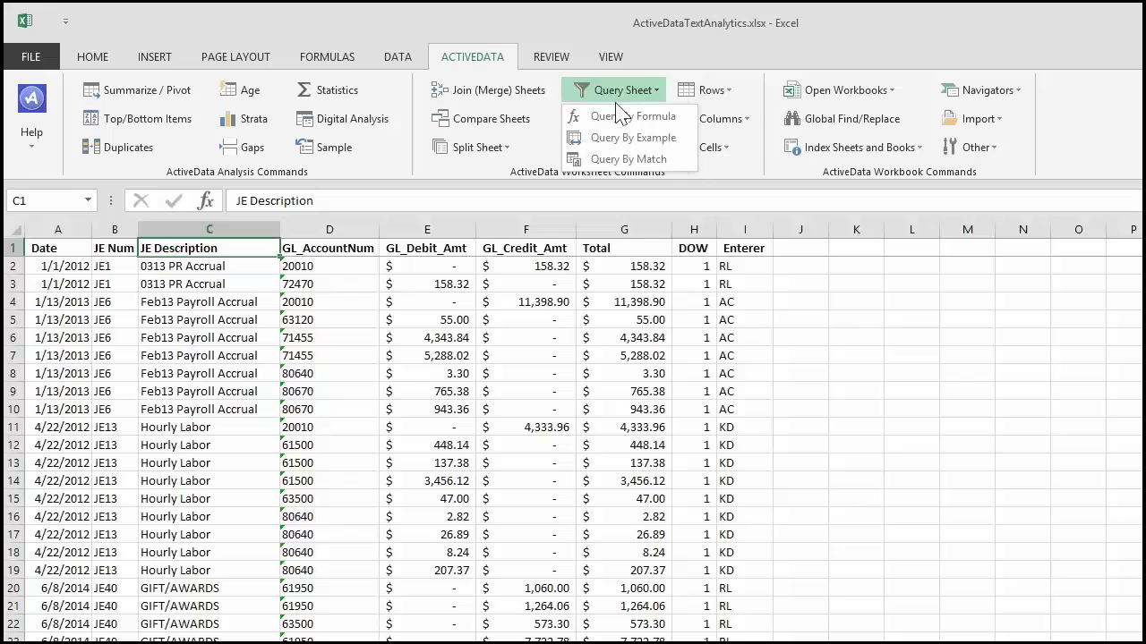
click(641, 137)
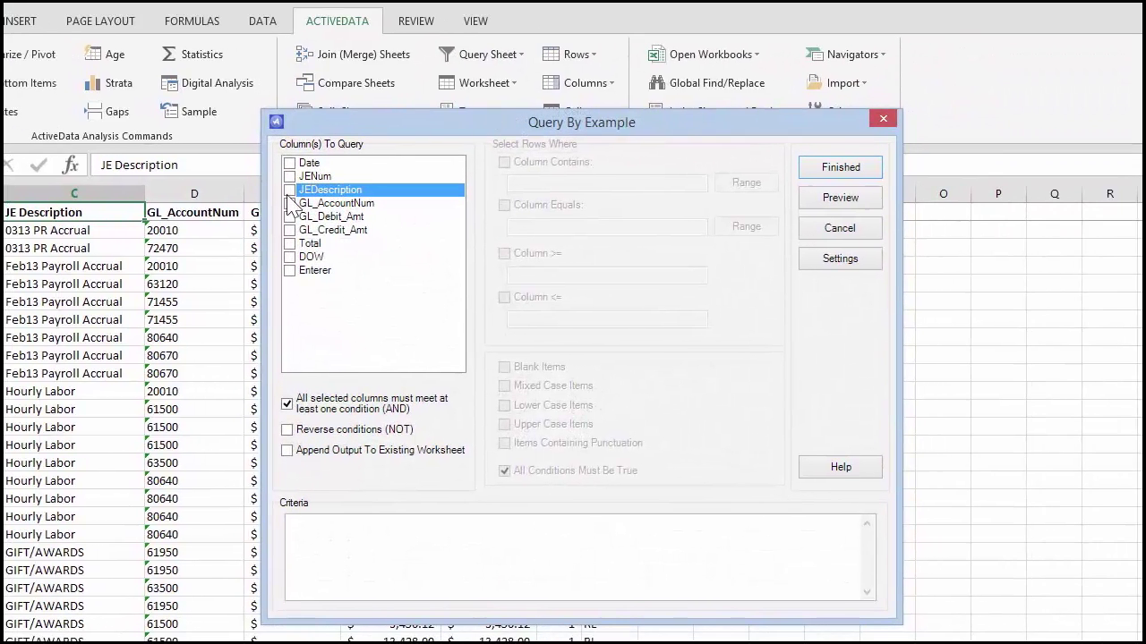
click(289, 191)
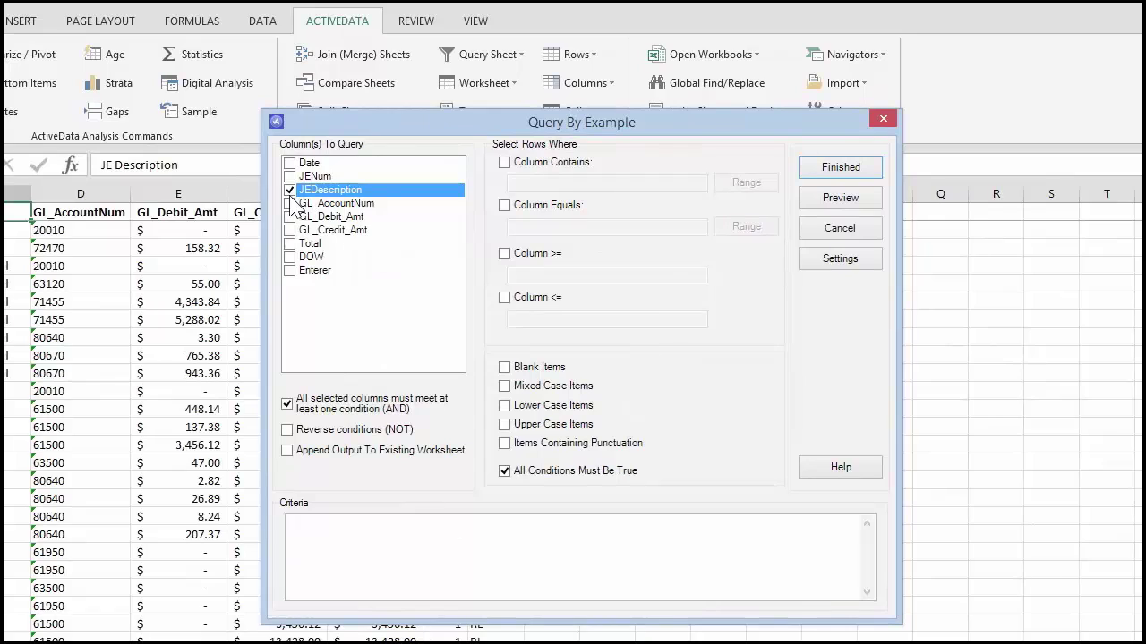
click(505, 163)
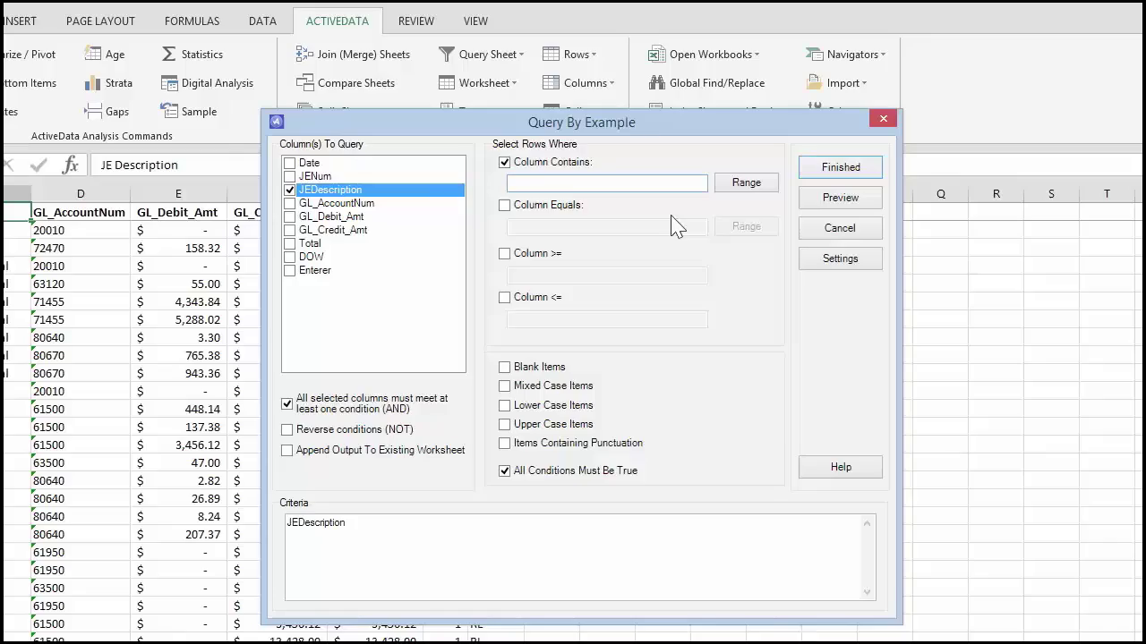
Use Keywords!A2:A27 (GIFT through WRITEOFF) as the JEDescription contains values
click(757, 188)
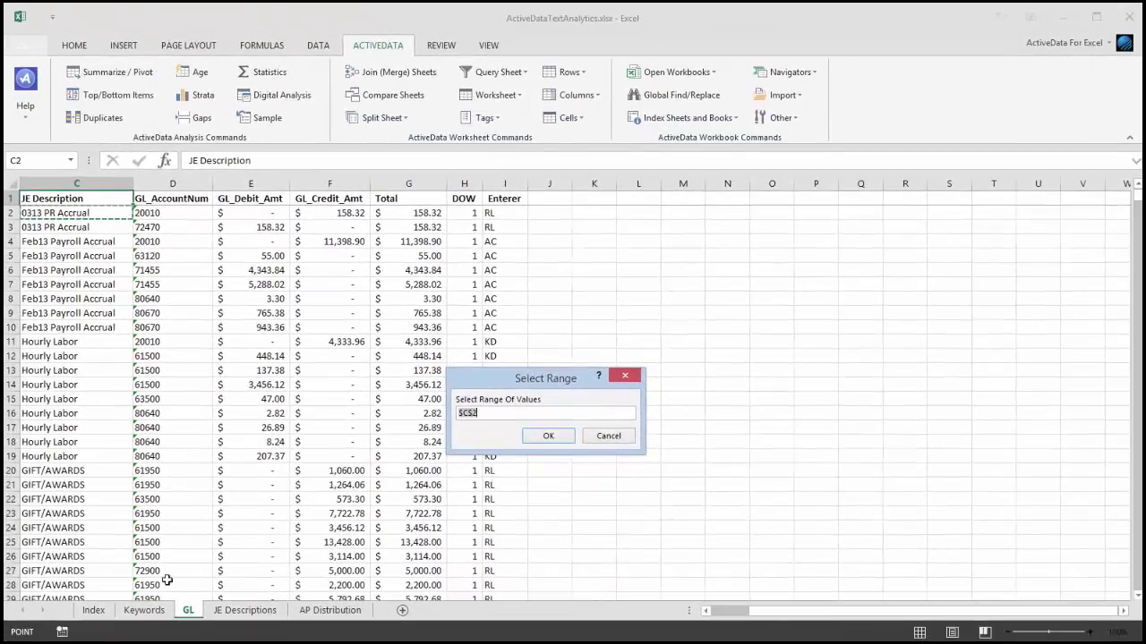
click(152, 616)
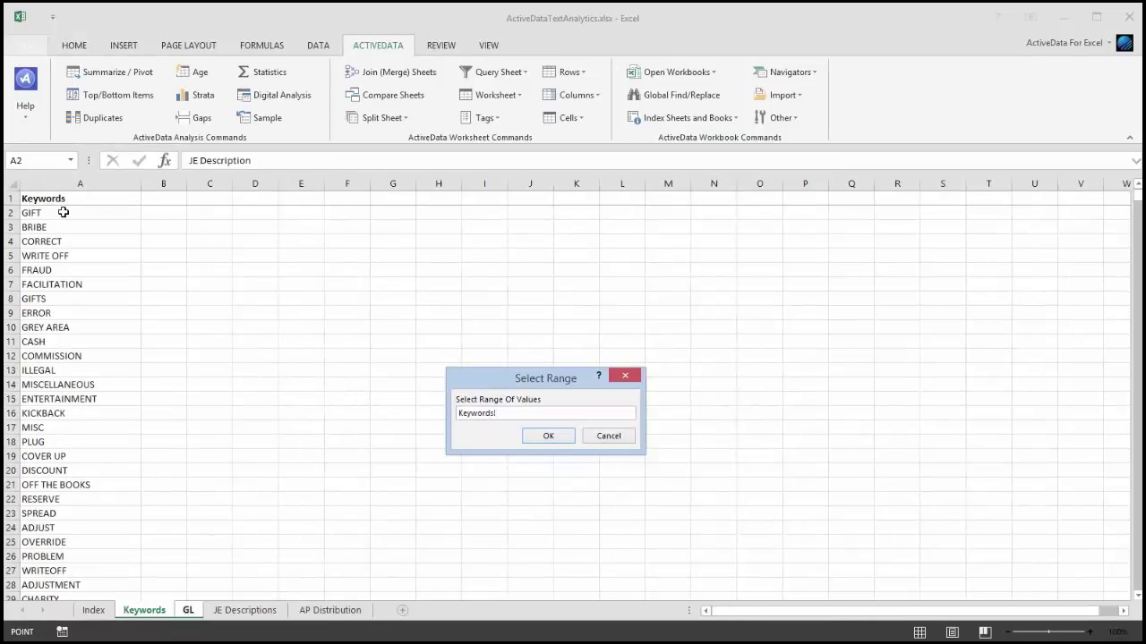
drag(63, 213, 60, 572)
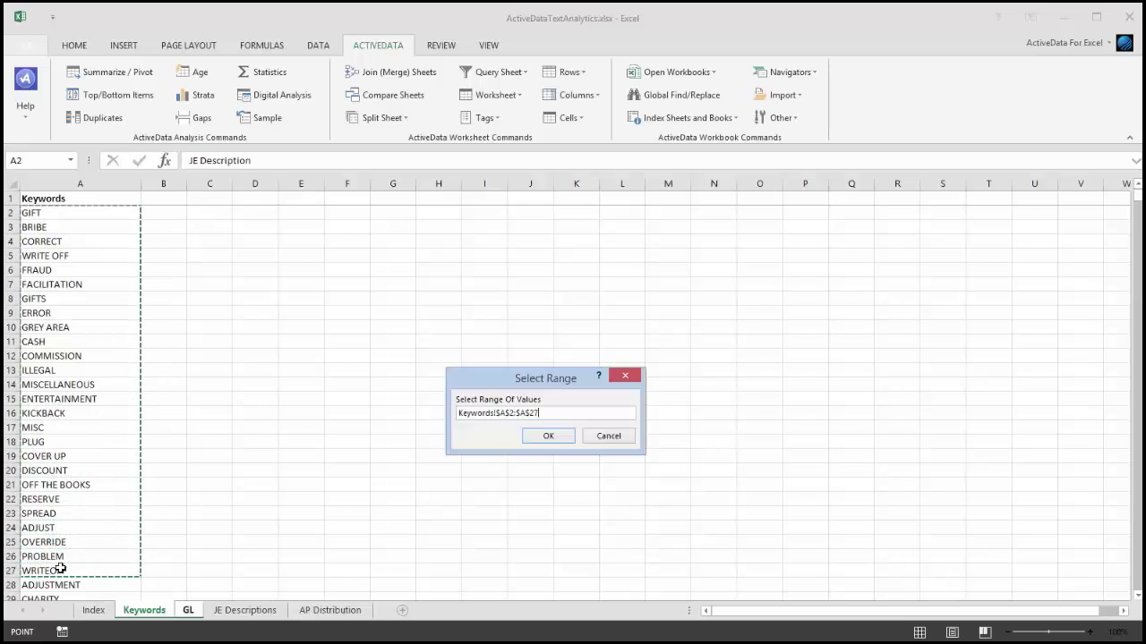
click(549, 436)
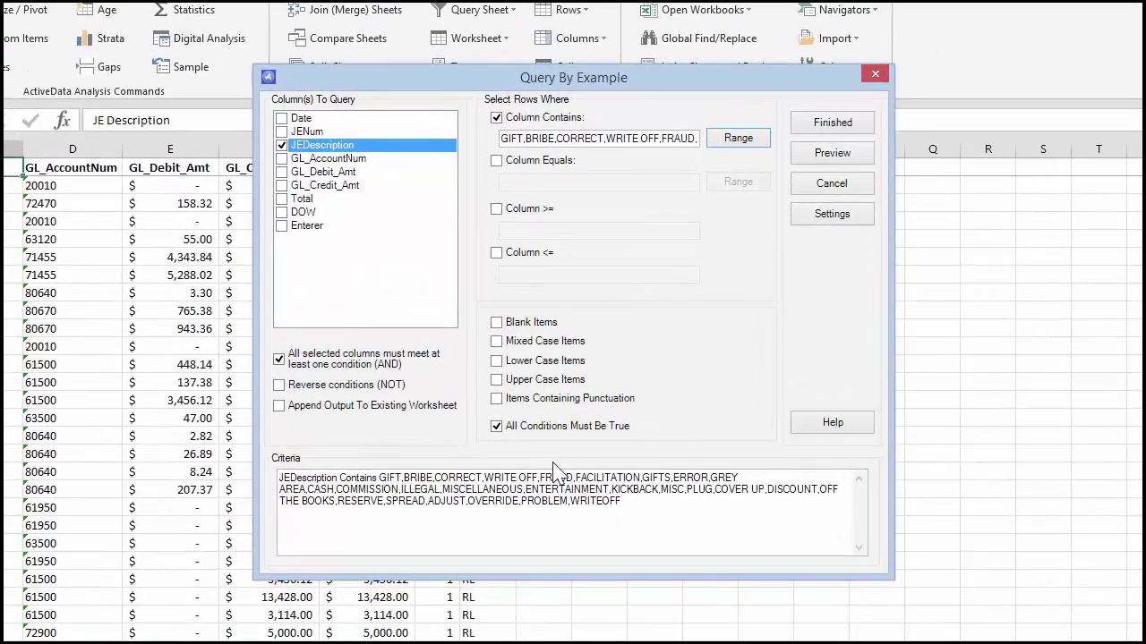
Run the keyword query to produce the Query From GL sheet and select its column C entries
click(832, 123)
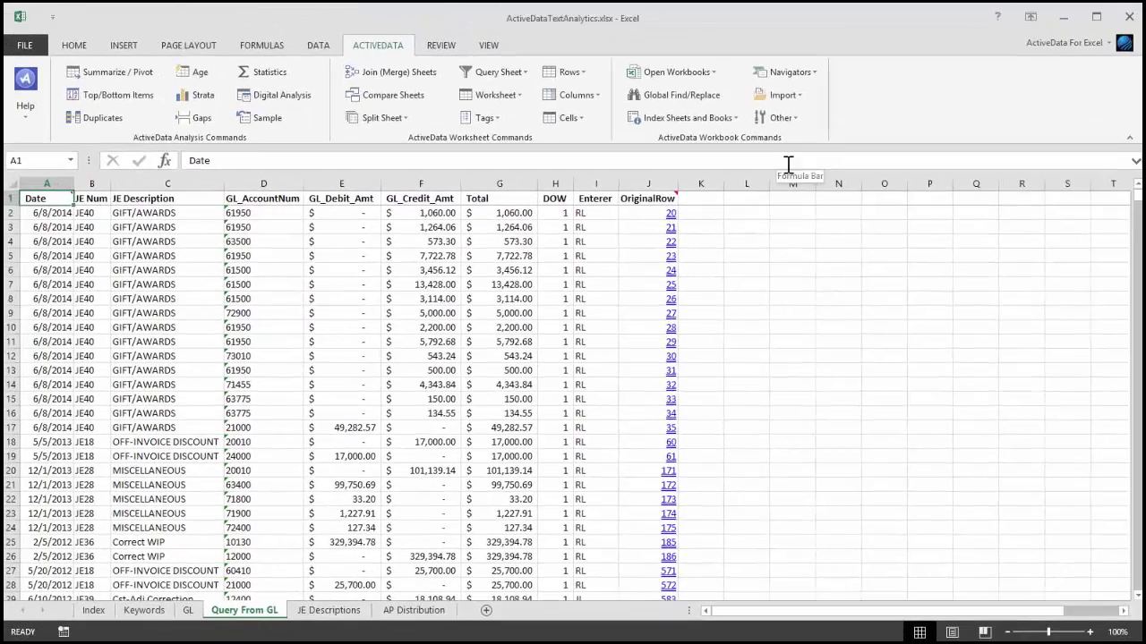
drag(194, 216, 196, 582)
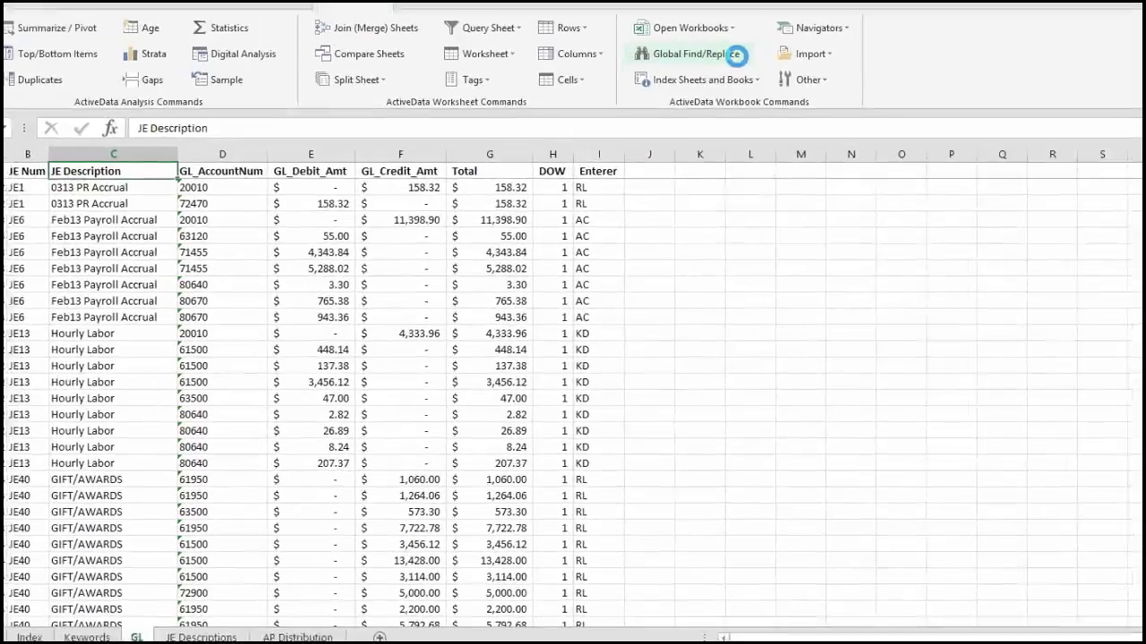
Set Global Find/Replace to search the Documents\ActiveData Text Analytics folder
click(707, 92)
click(607, 120)
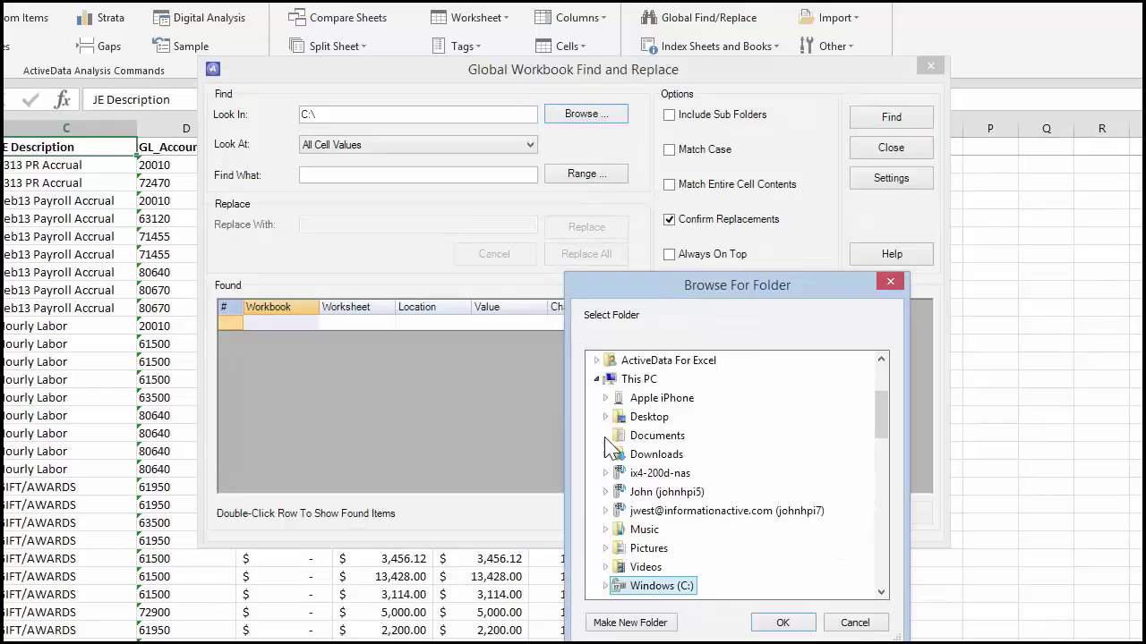
click(604, 437)
click(626, 512)
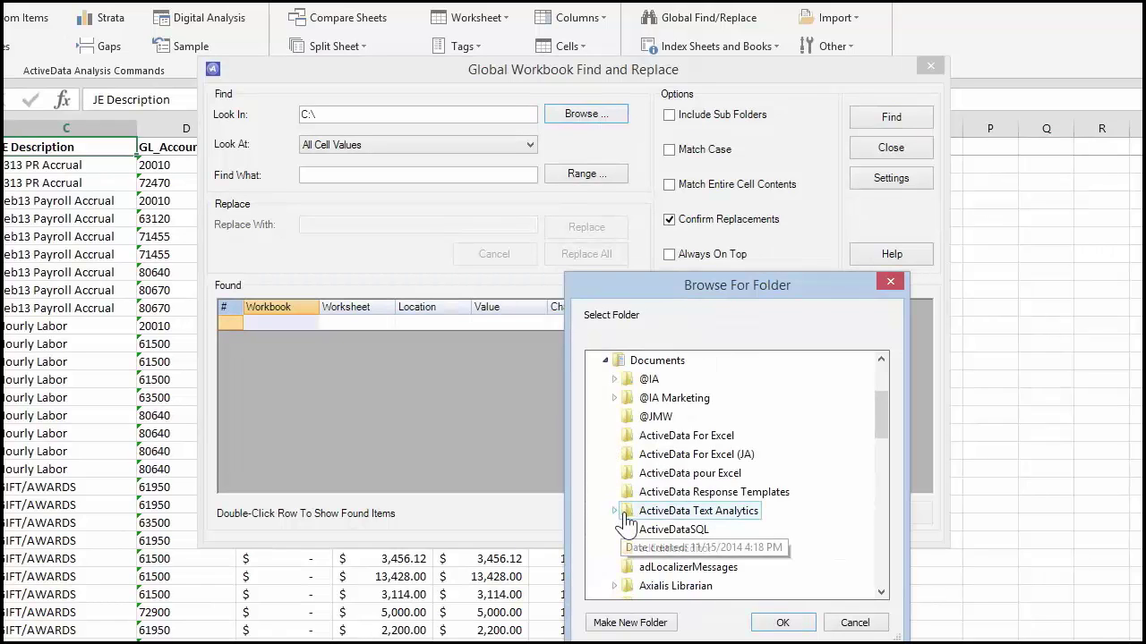
click(781, 623)
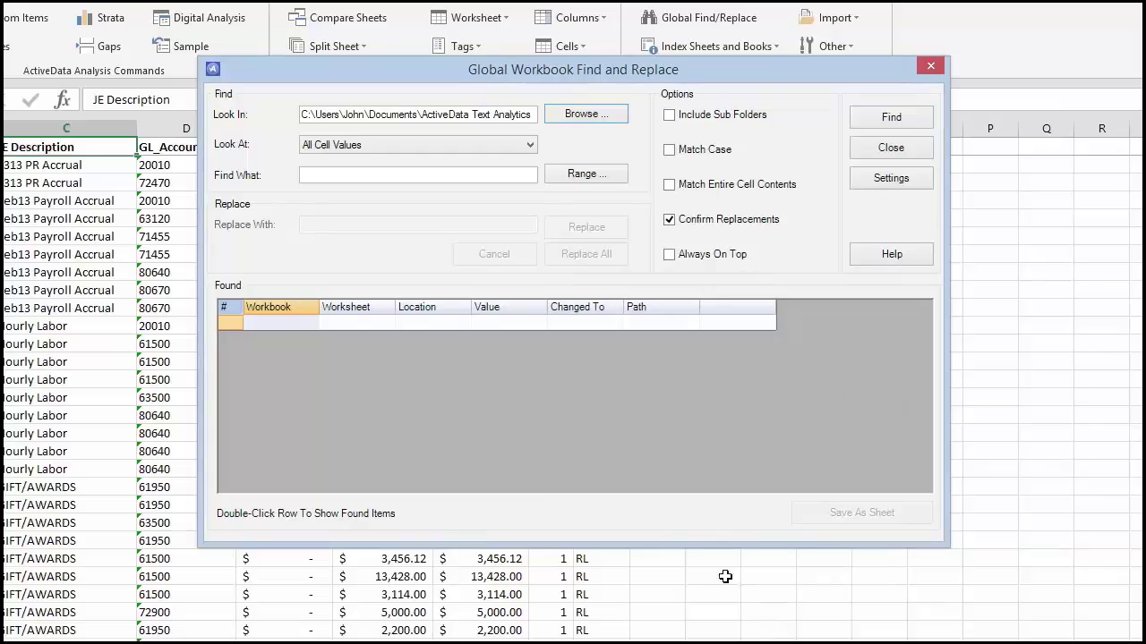
Select Keywords!A2:A27 as the find search terms
click(586, 174)
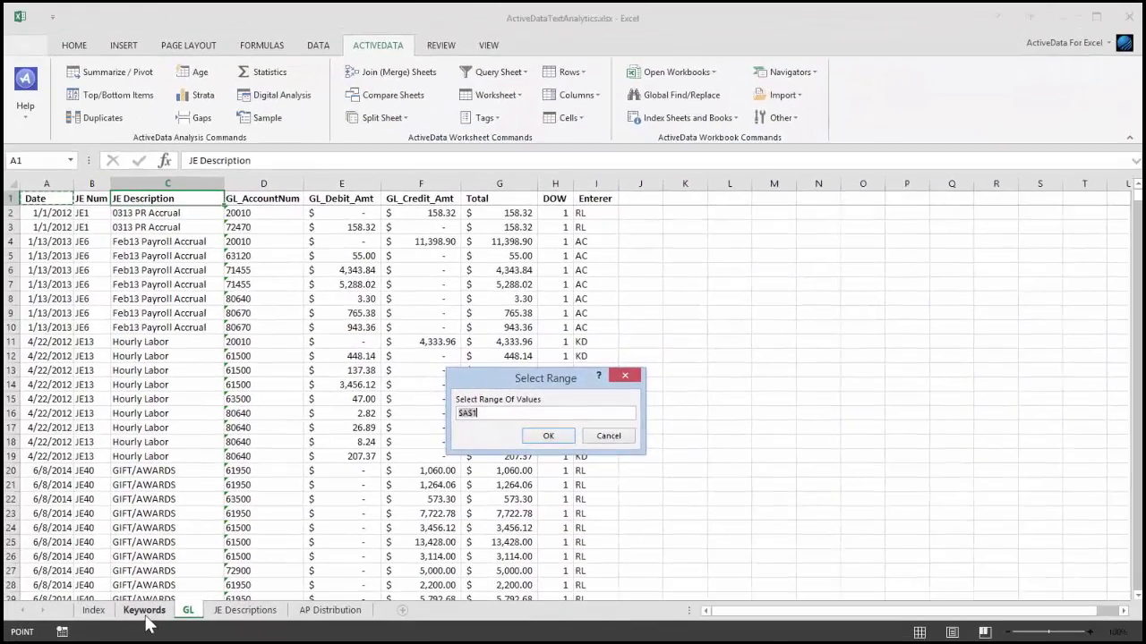
click(130, 617)
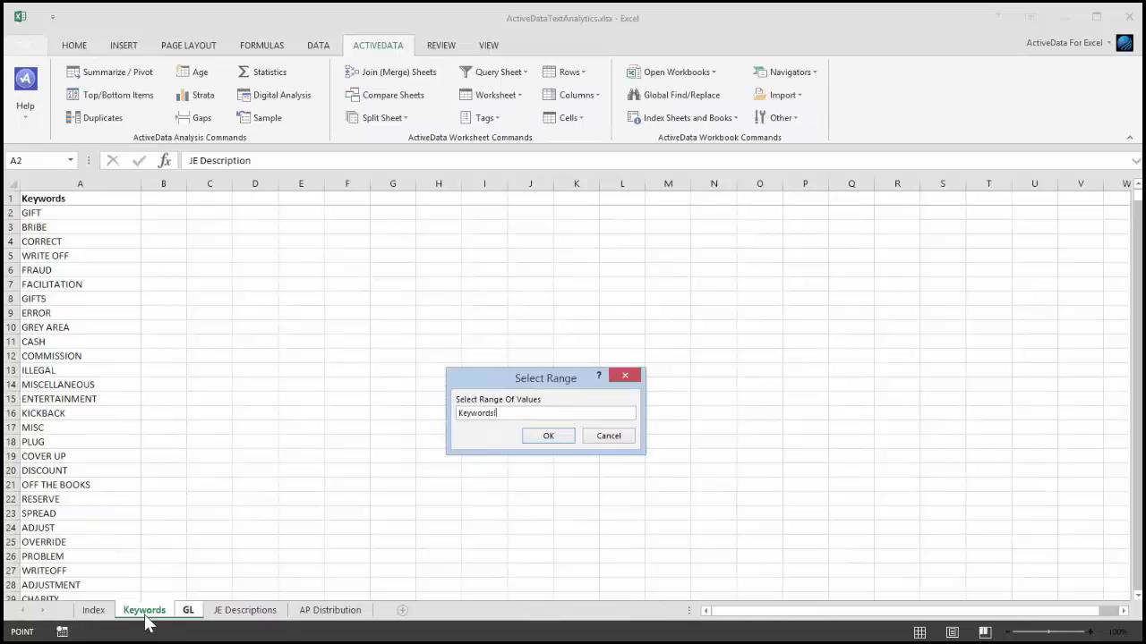
drag(62, 210, 80, 571)
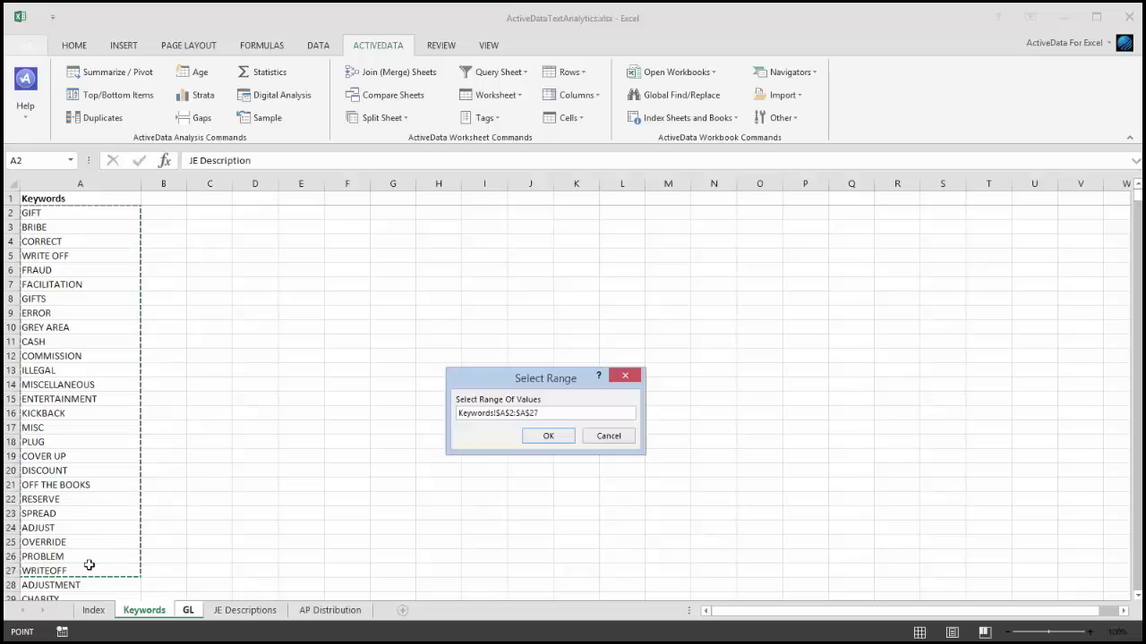
Search the folder for the keywords, finding 4379 items, and expand Banking.xlsx's matches
click(546, 437)
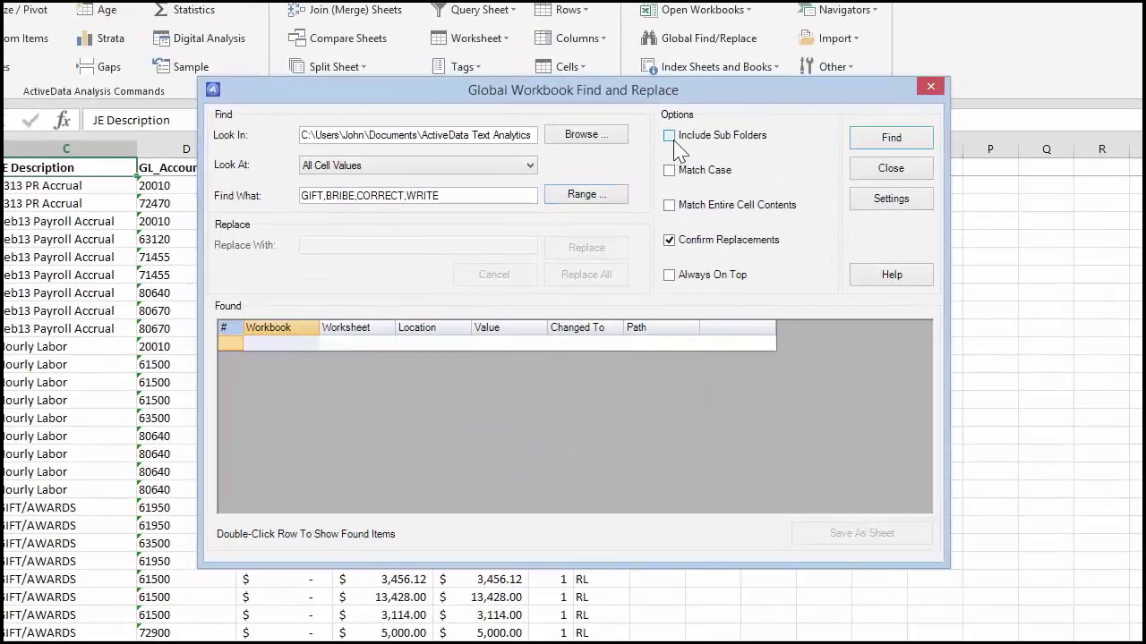
click(897, 152)
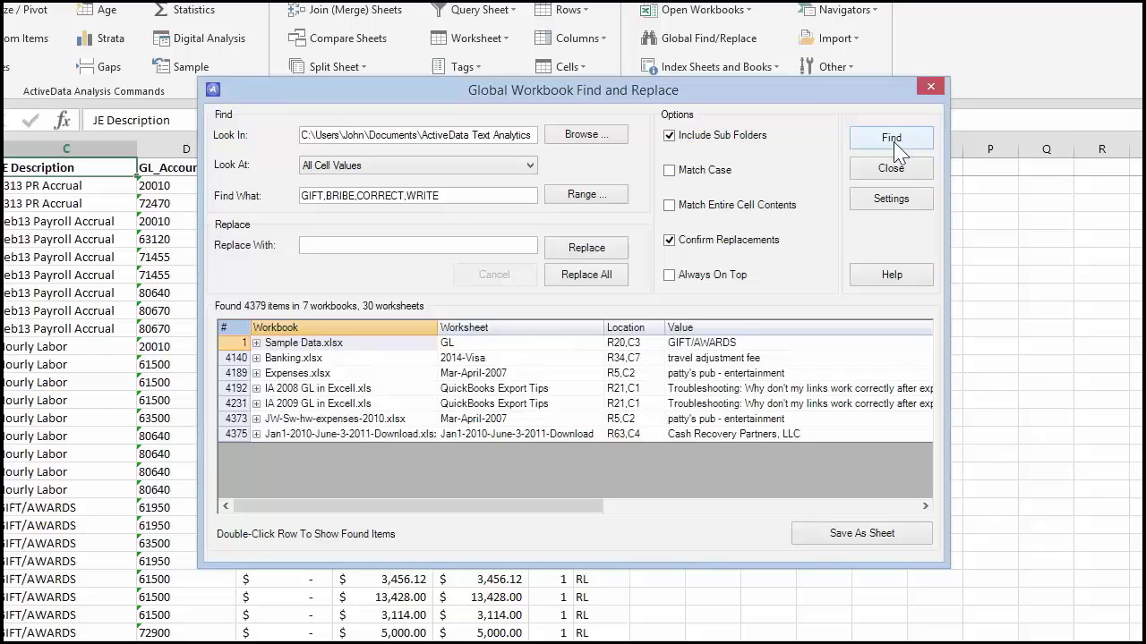
click(257, 359)
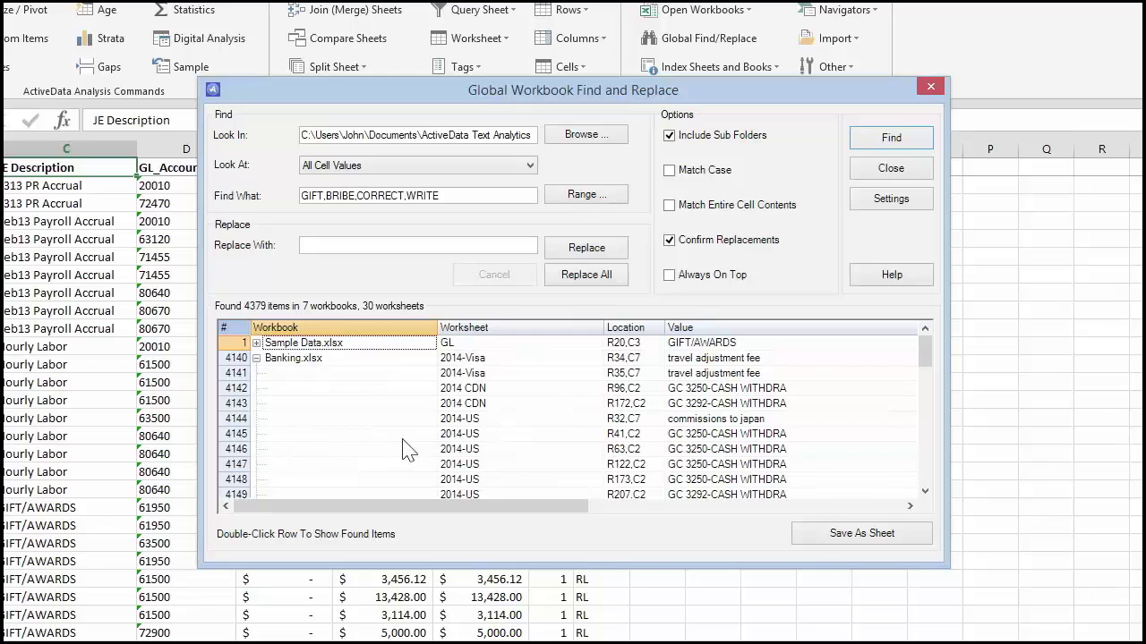
click(630, 402)
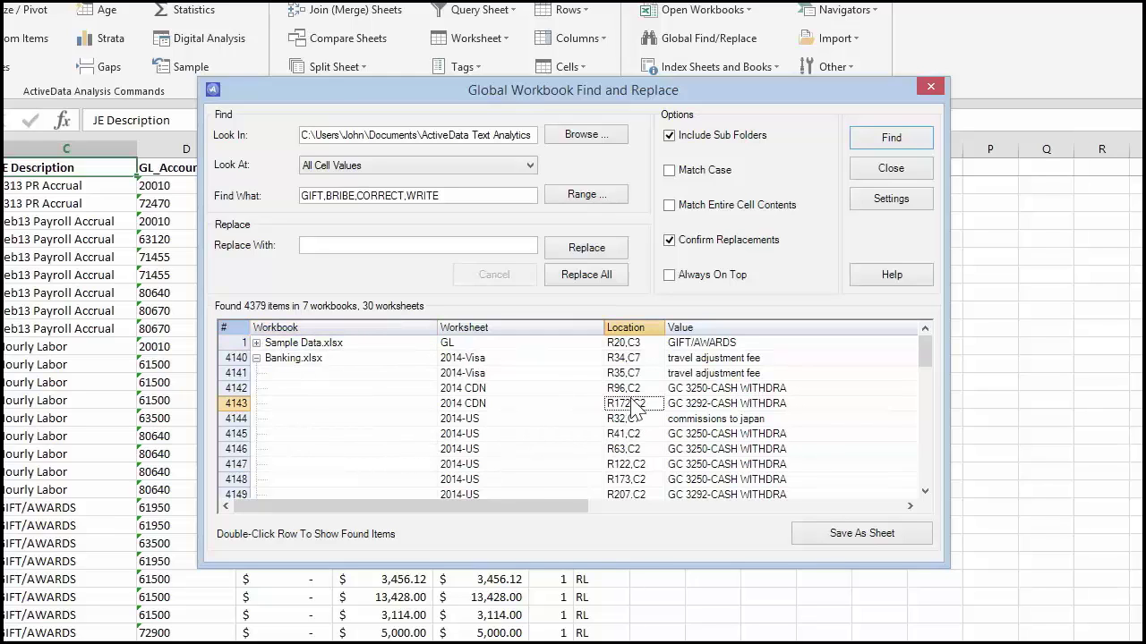
double_click(518, 358)
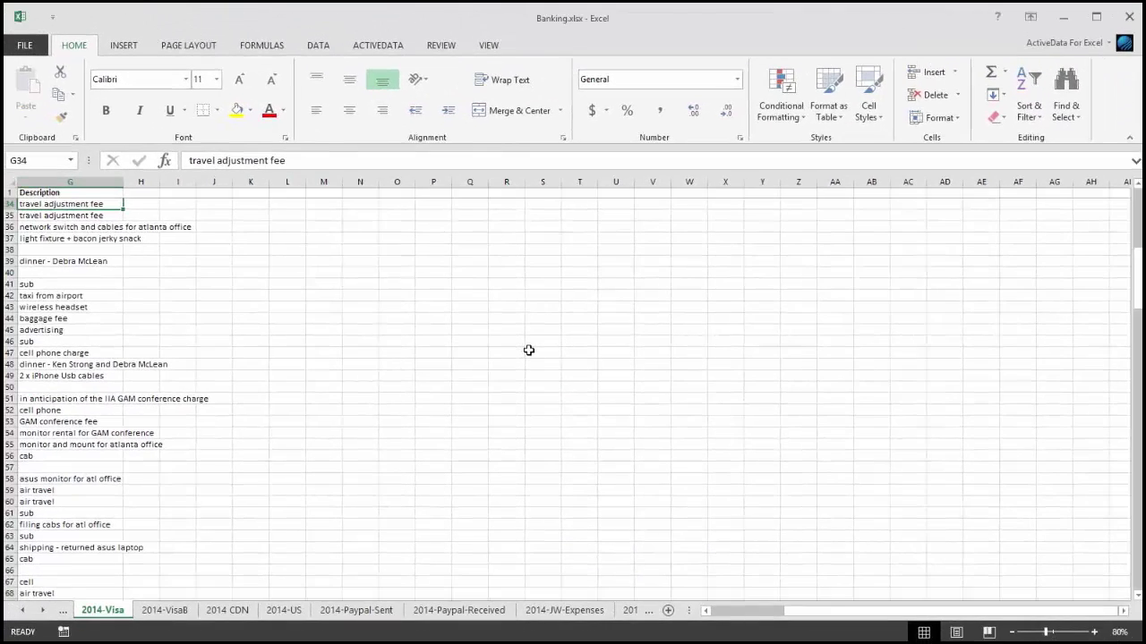
click(1129, 16)
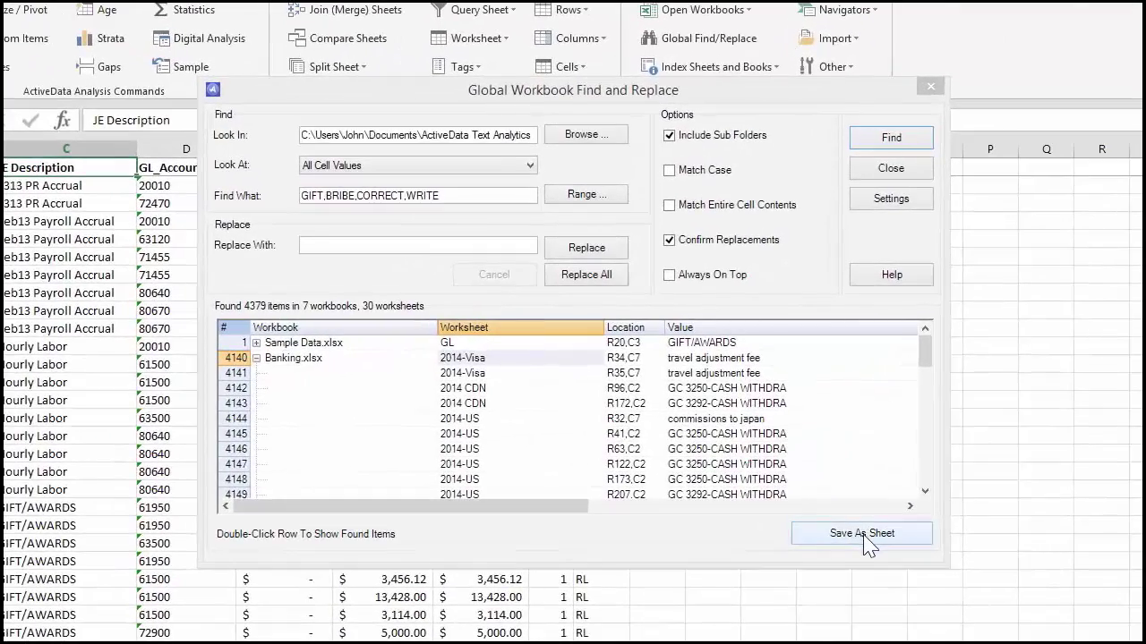
Save the found items as a Find Listing sheet, close the dialog, and scroll the listing
click(861, 536)
click(861, 535)
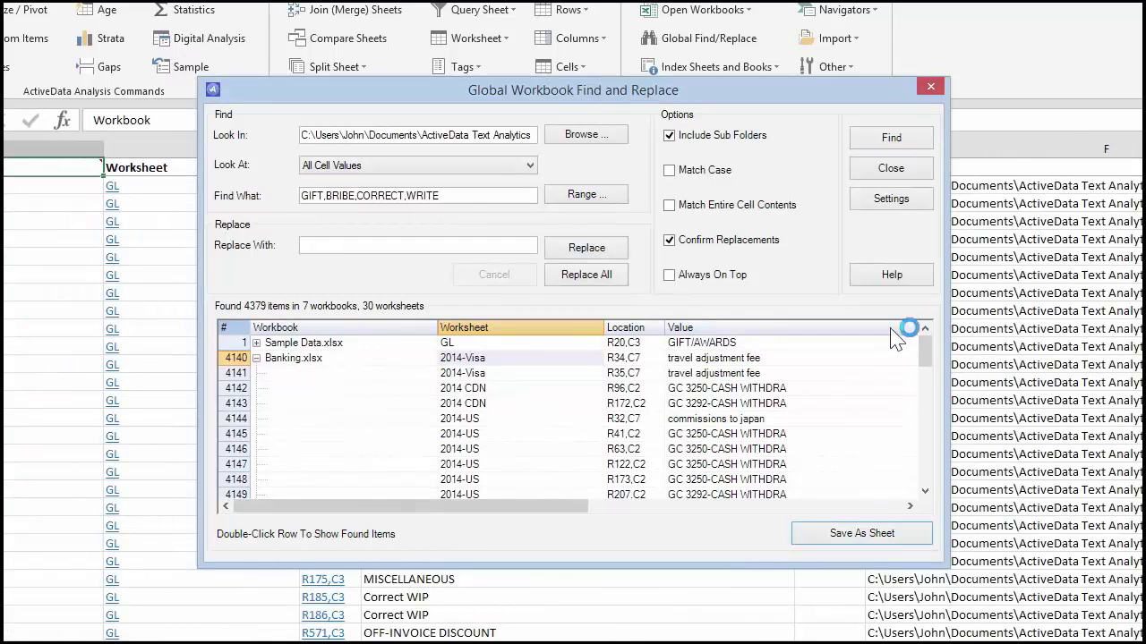
click(898, 176)
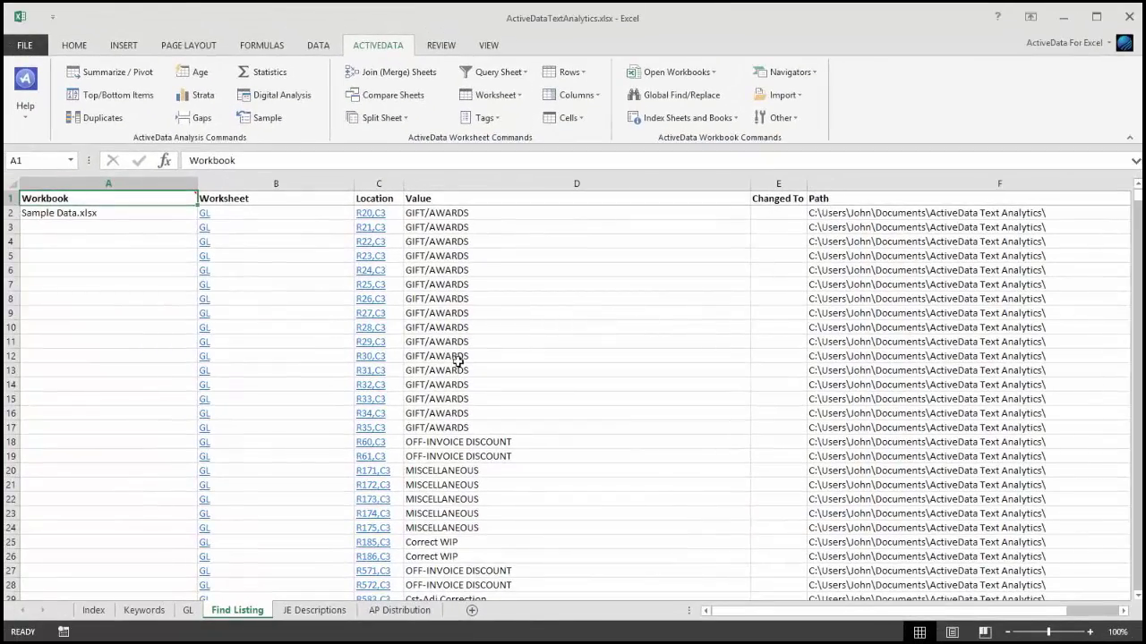
click(451, 364)
scroll(451, 365, down, 13)
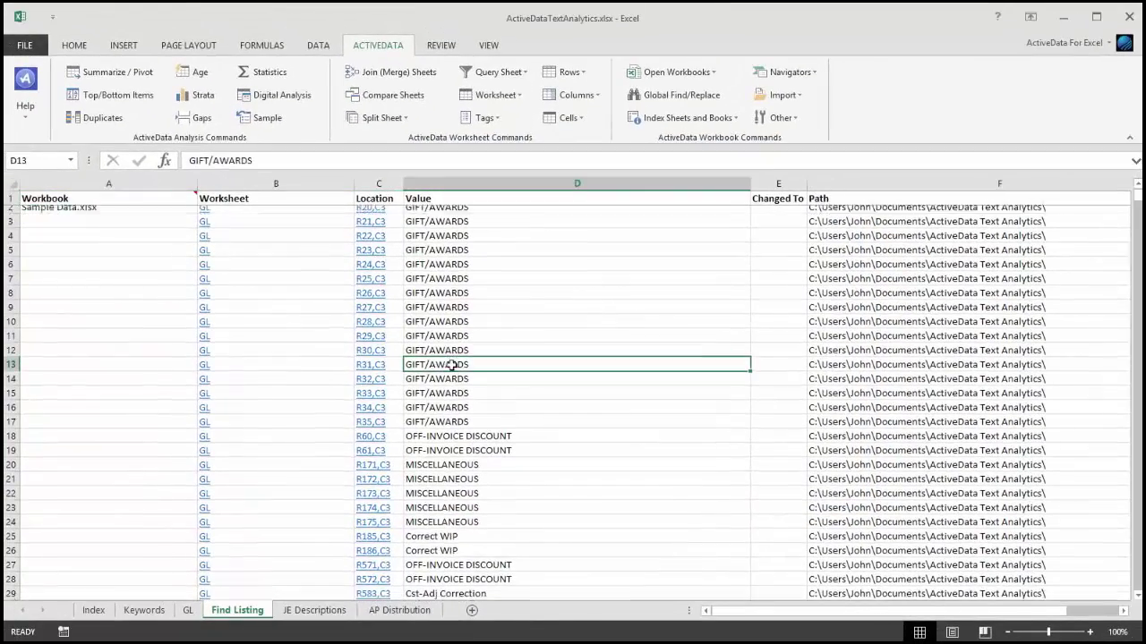
scroll(454, 365, down, 11)
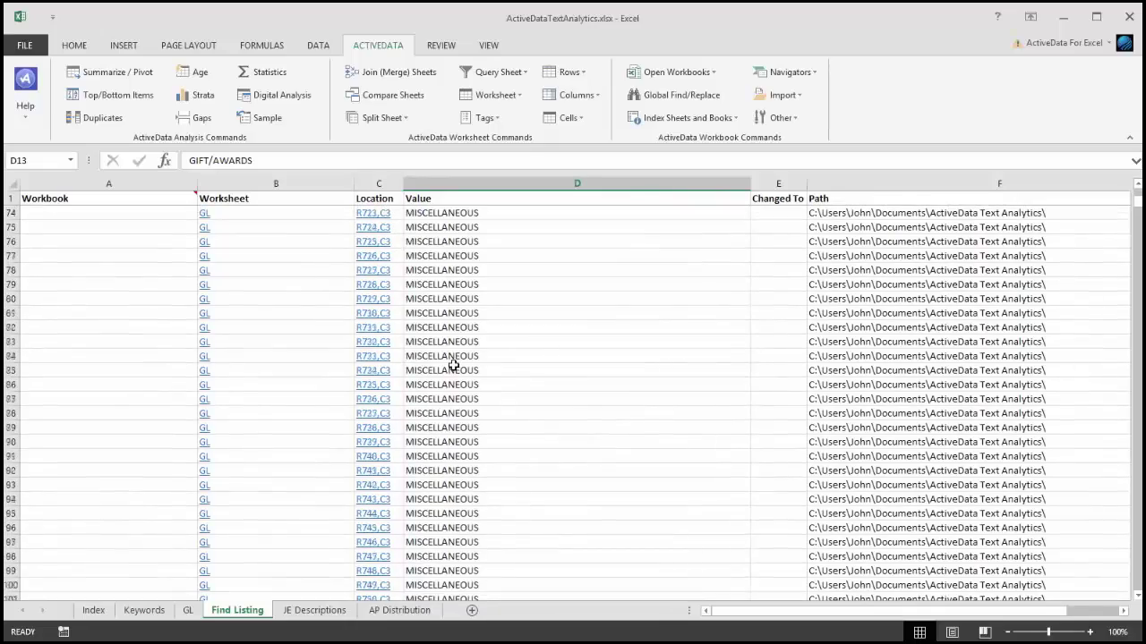
scroll(454, 365, down, 7)
scroll(454, 365, down, 5)
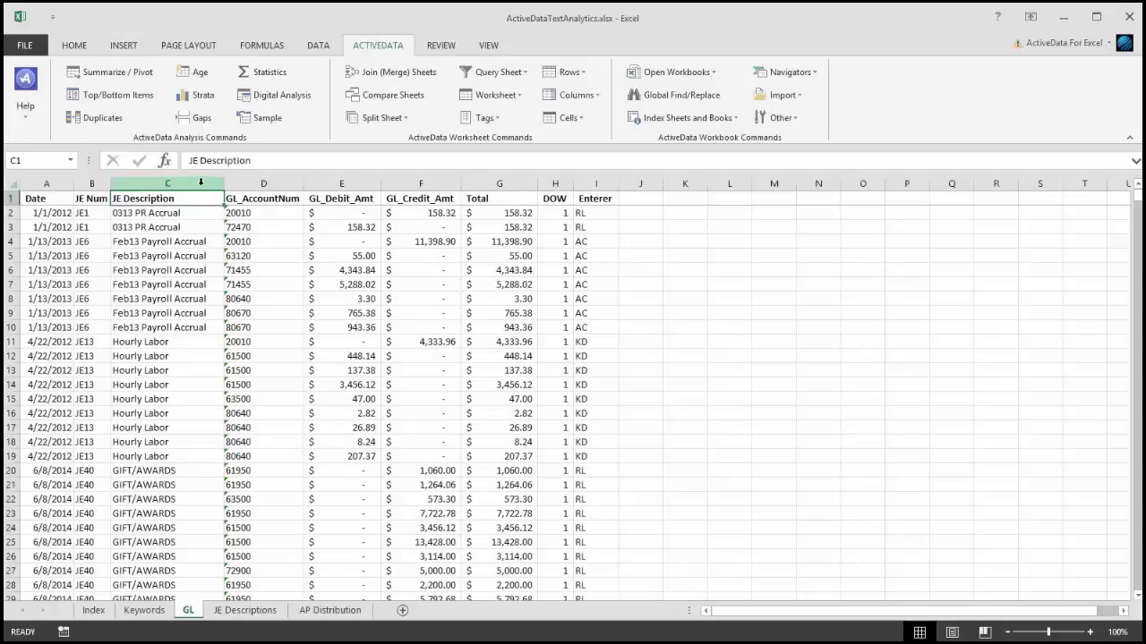
Summarize JE Description words, sort by Count descending, and save them as a new sheet
click(200, 183)
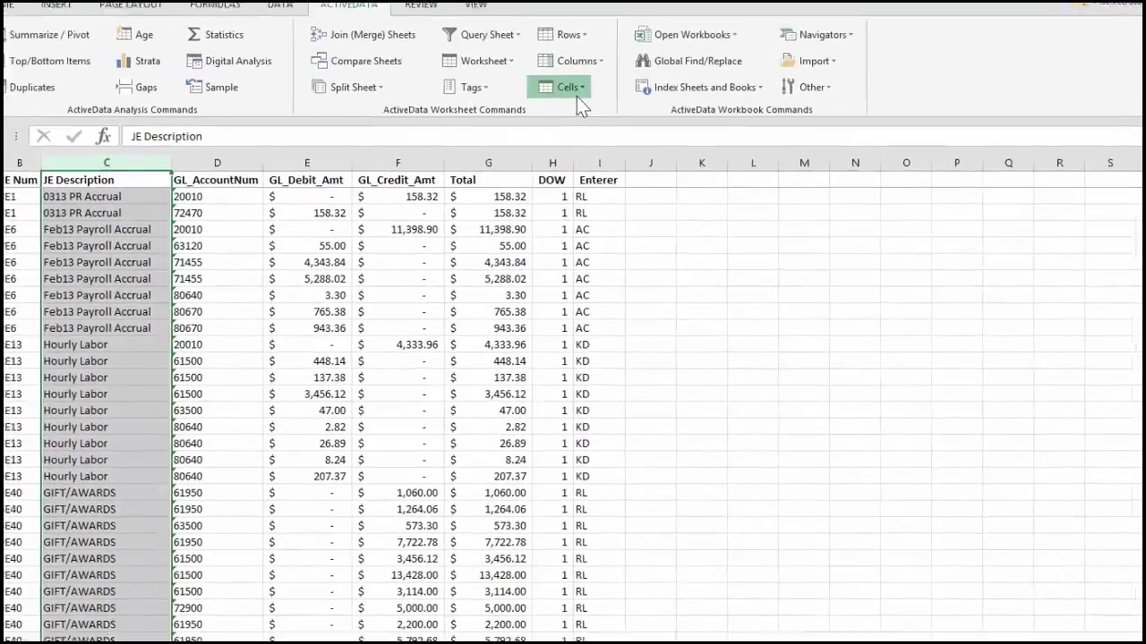
click(570, 117)
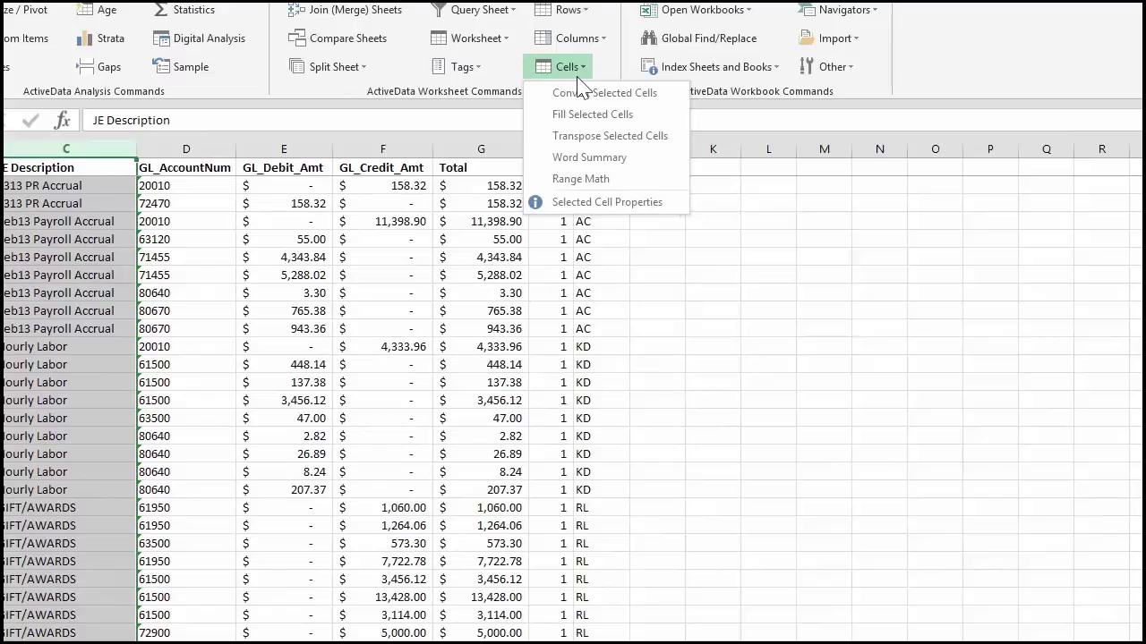
click(590, 161)
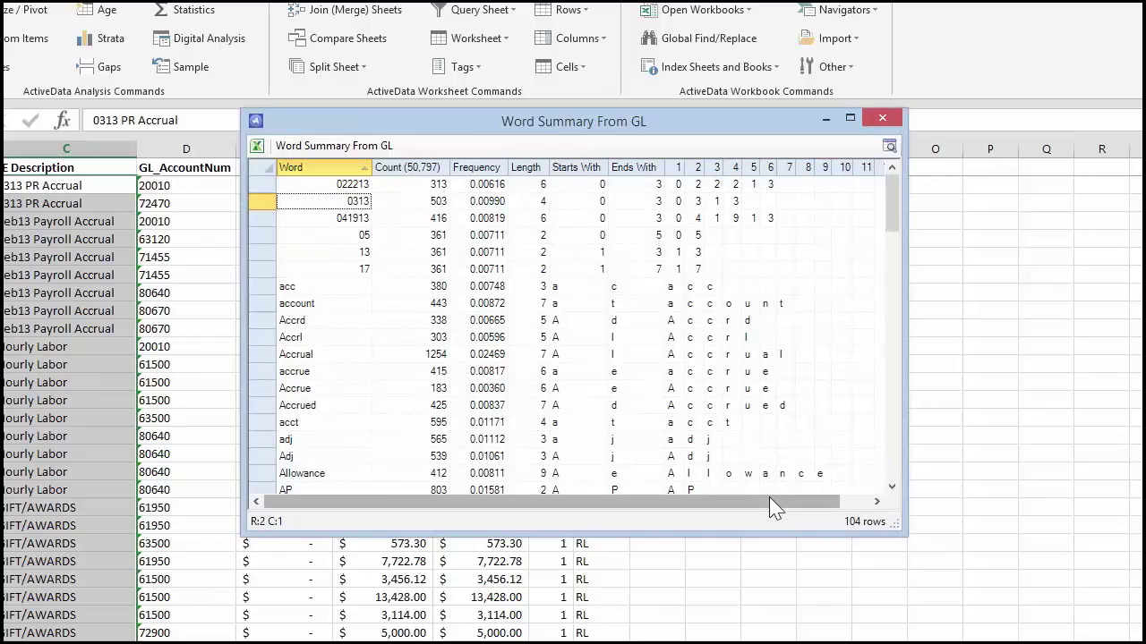
click(416, 175)
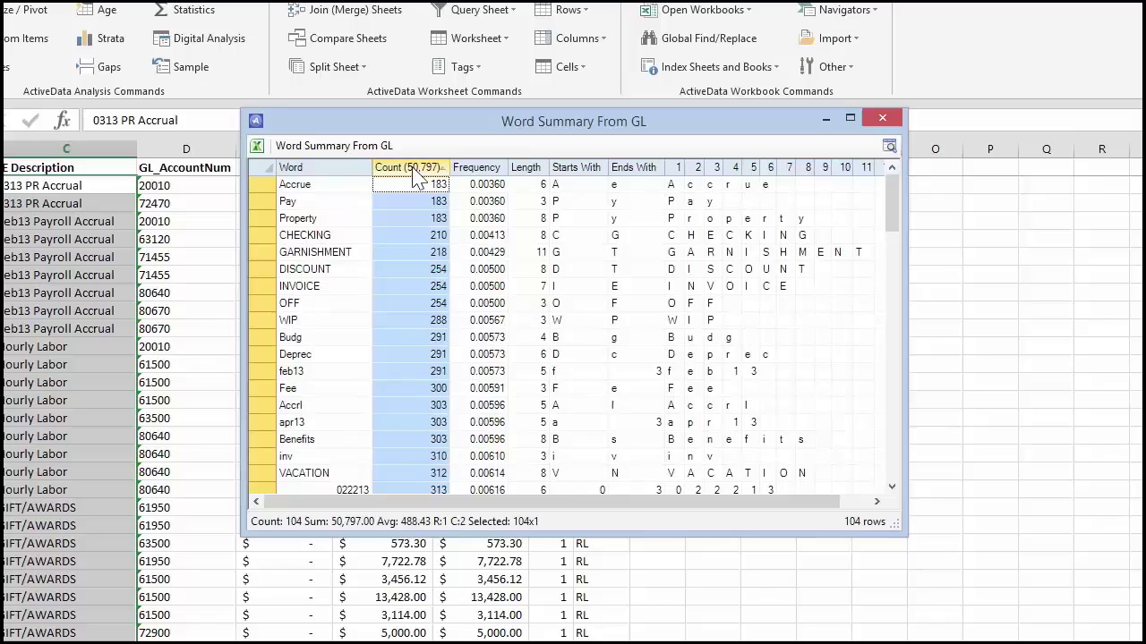
click(414, 174)
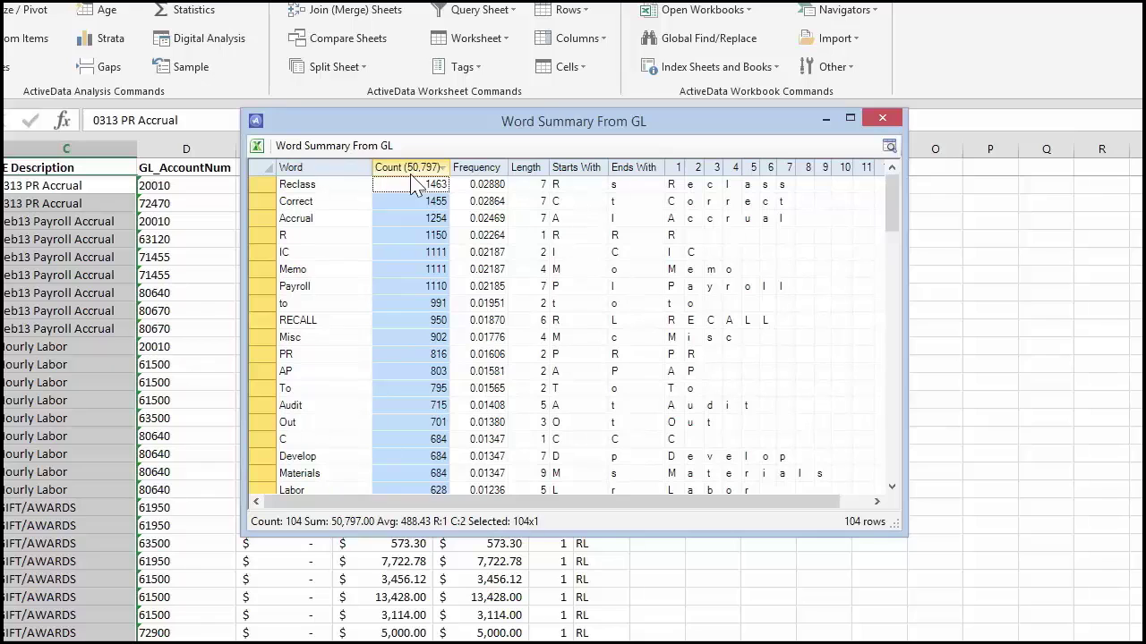
click(257, 146)
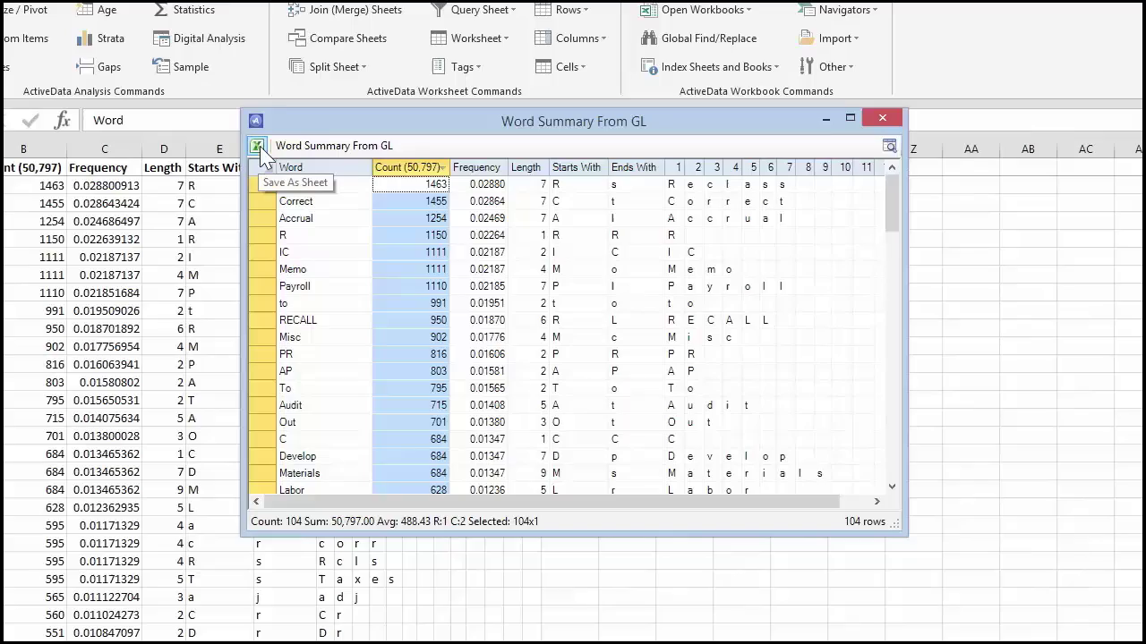
click(882, 118)
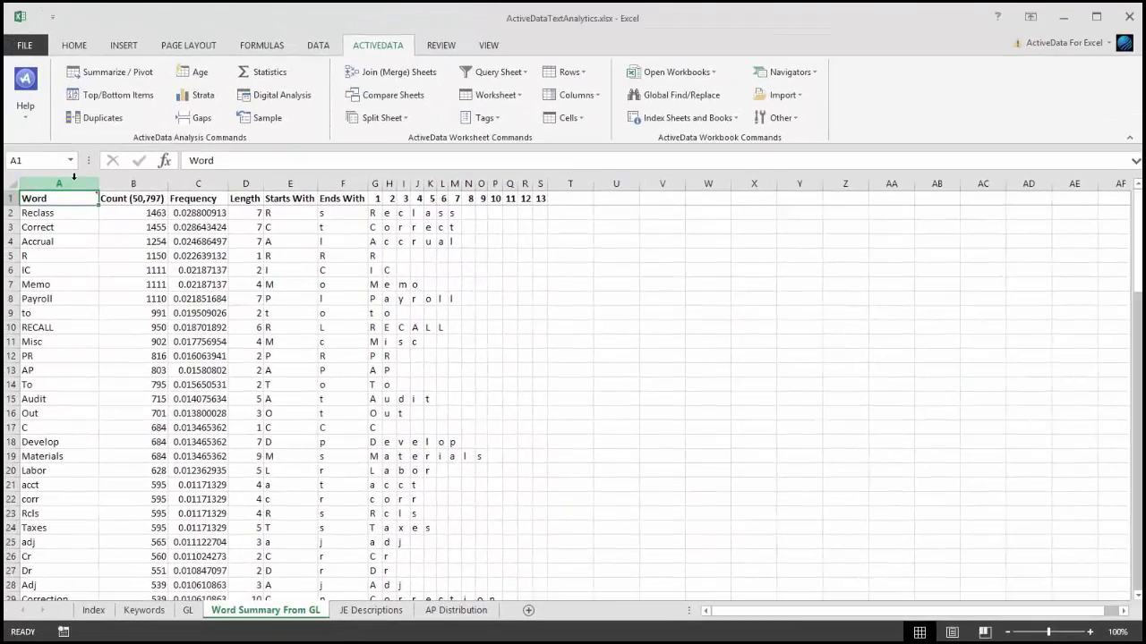
Select columns A–F, launch ActiveData Text Analytics, and browse for a source folder
click(75, 178)
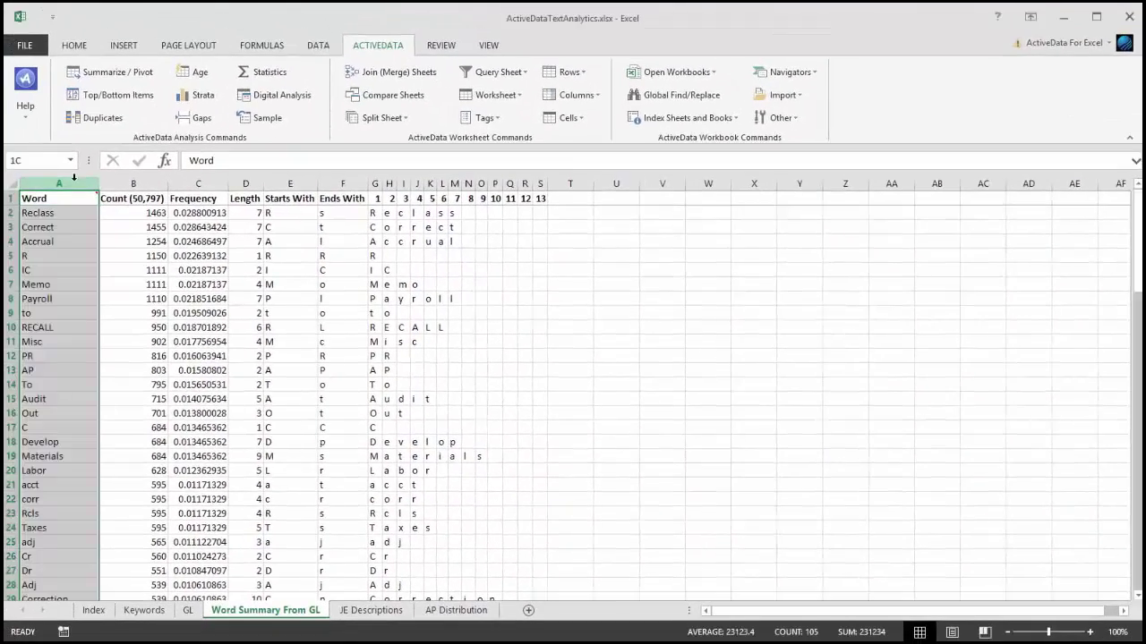
drag(74, 178, 344, 184)
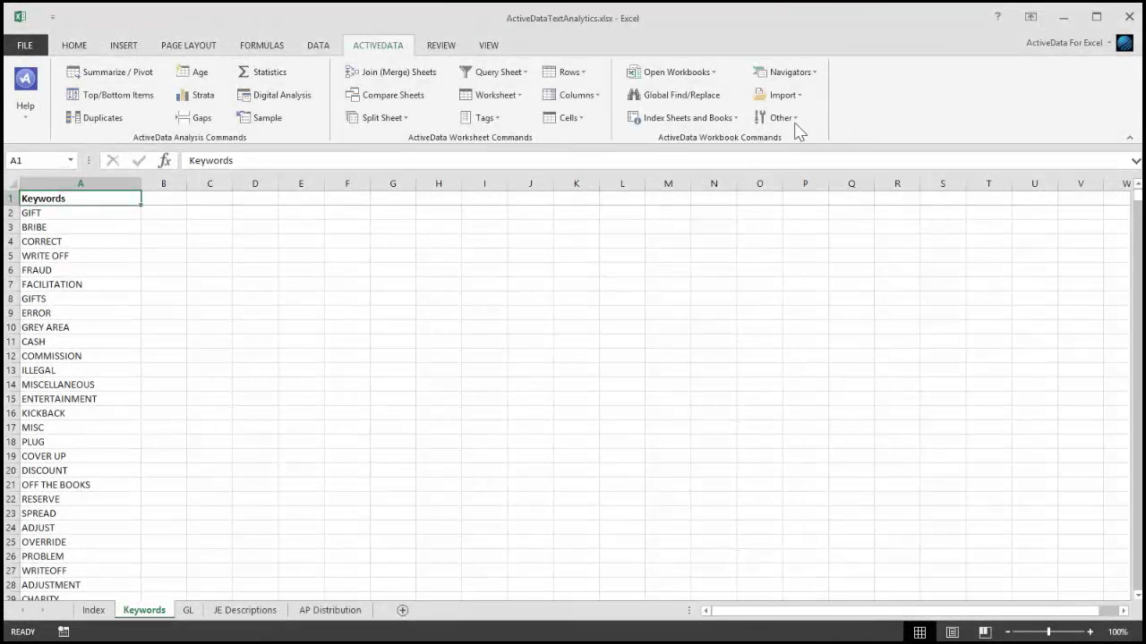
click(790, 120)
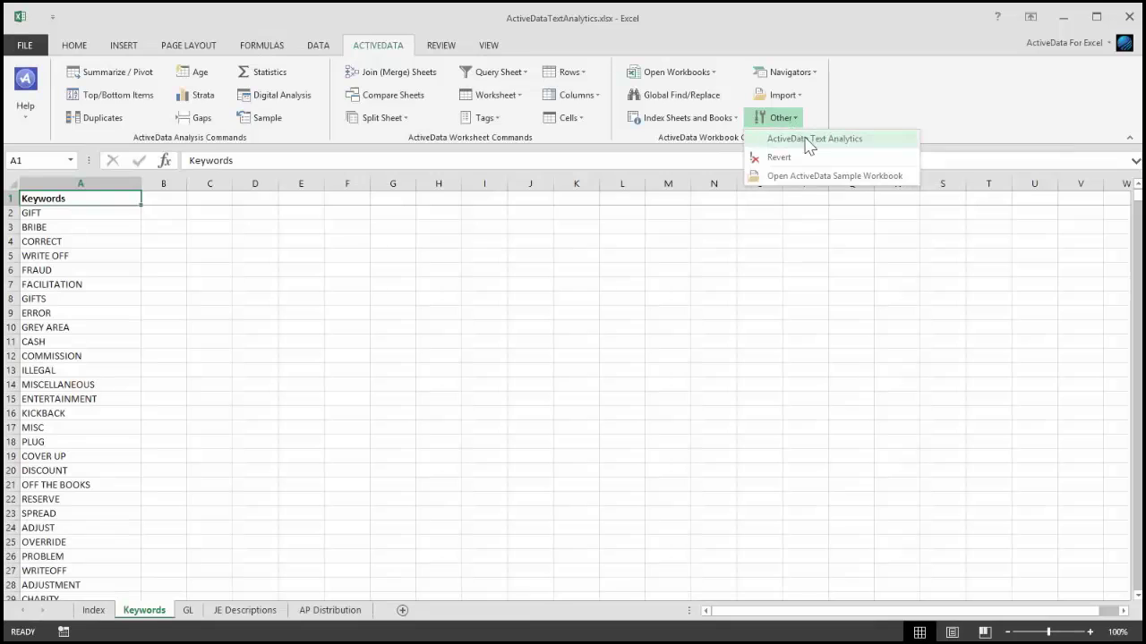
click(809, 141)
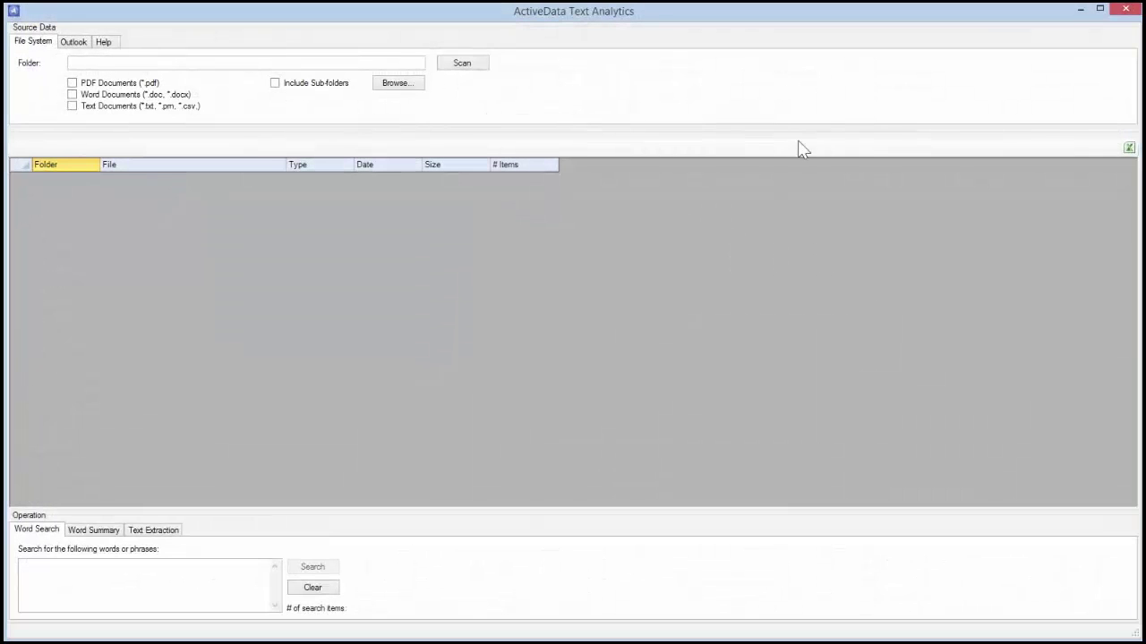
click(412, 85)
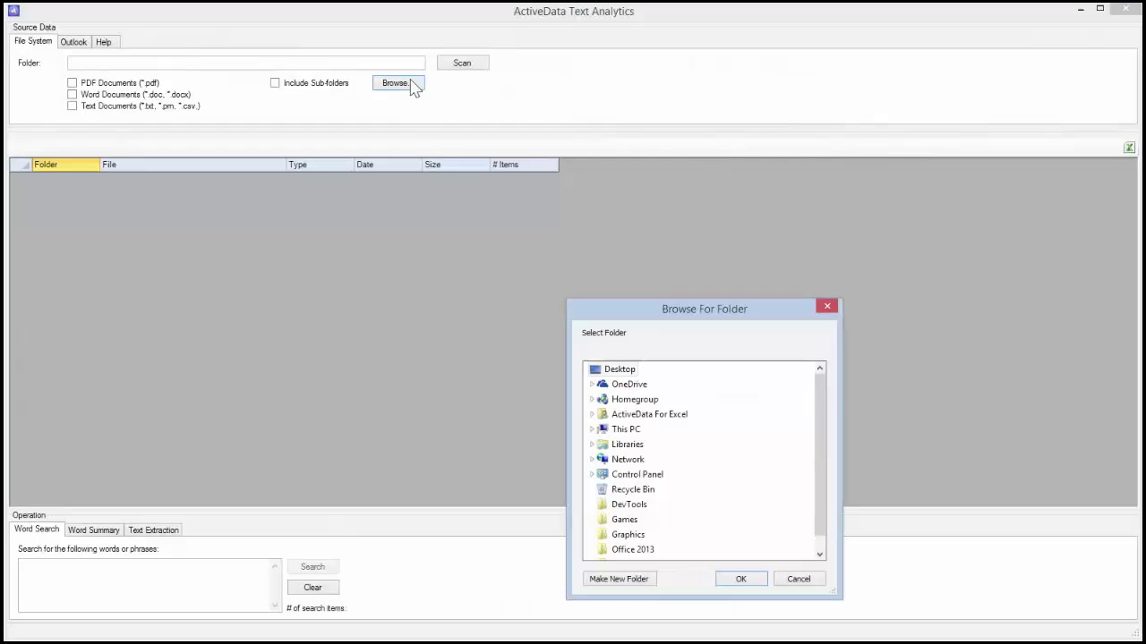
Choose Documents\ActiveData Text Analytics as the source folder
double_click(604, 431)
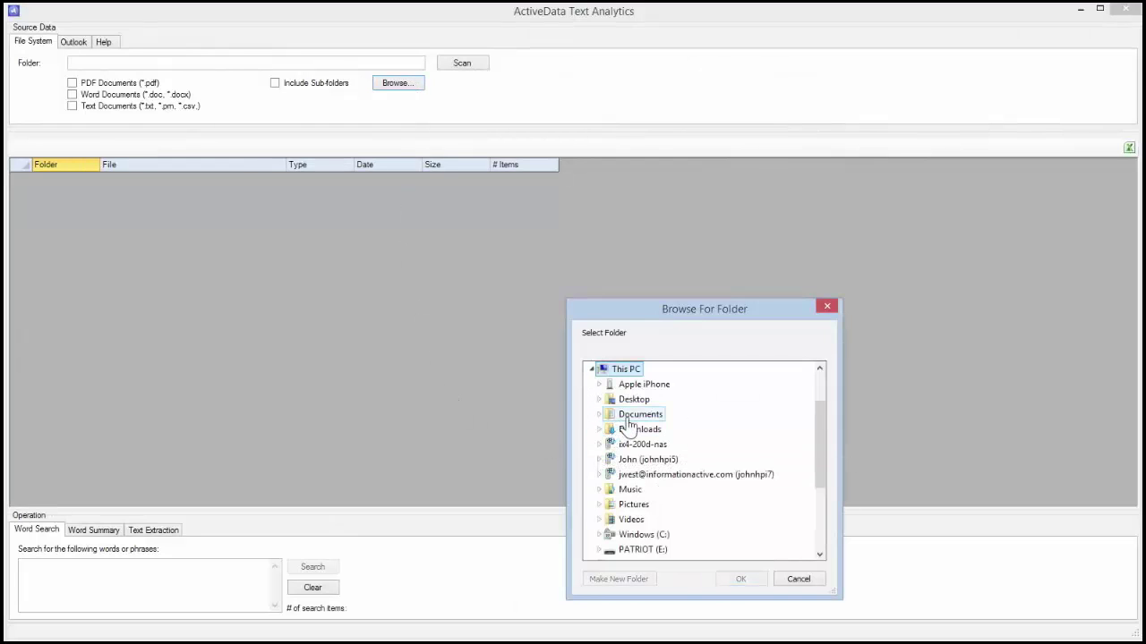
double_click(628, 417)
double_click(654, 490)
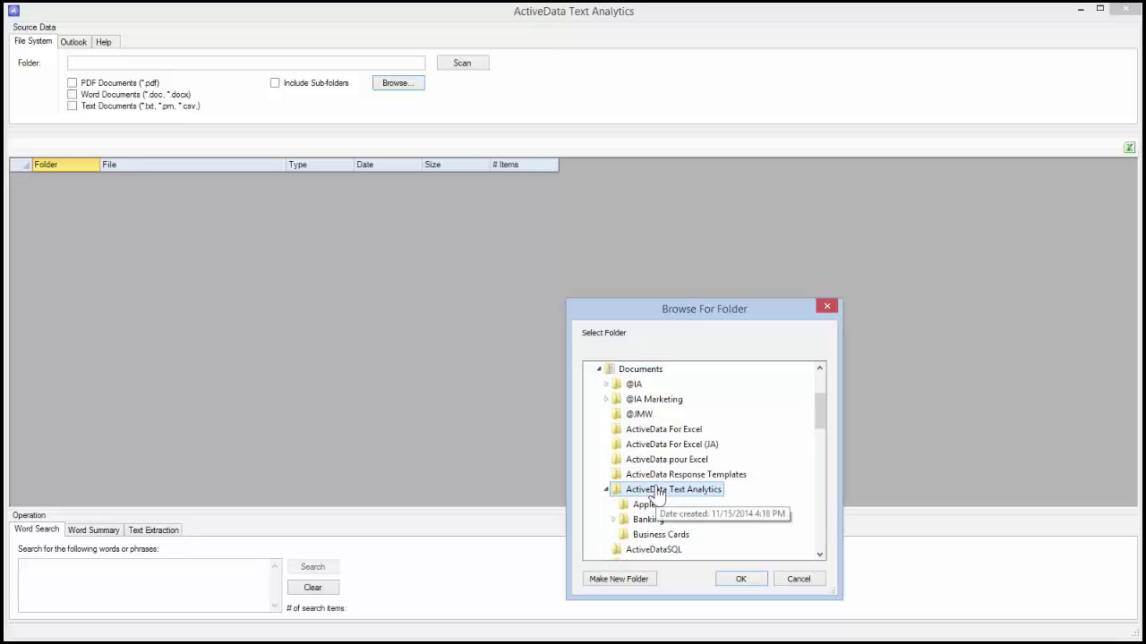
click(741, 578)
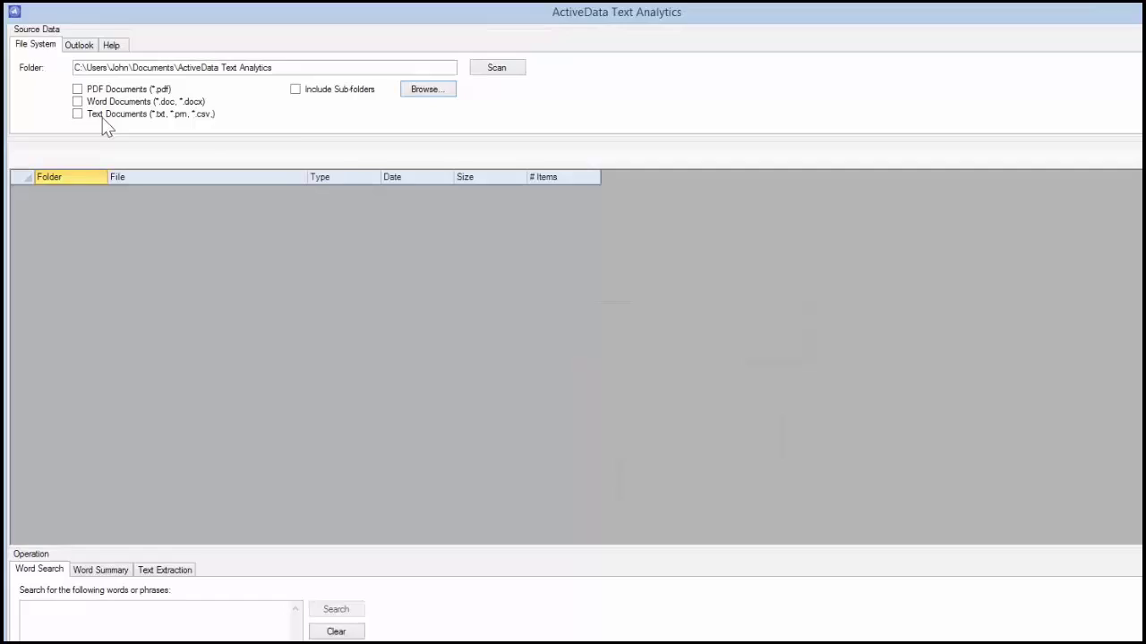
Scan PDF, Word and text files including sub-folders, listing 204 items in 12 folders
click(77, 88)
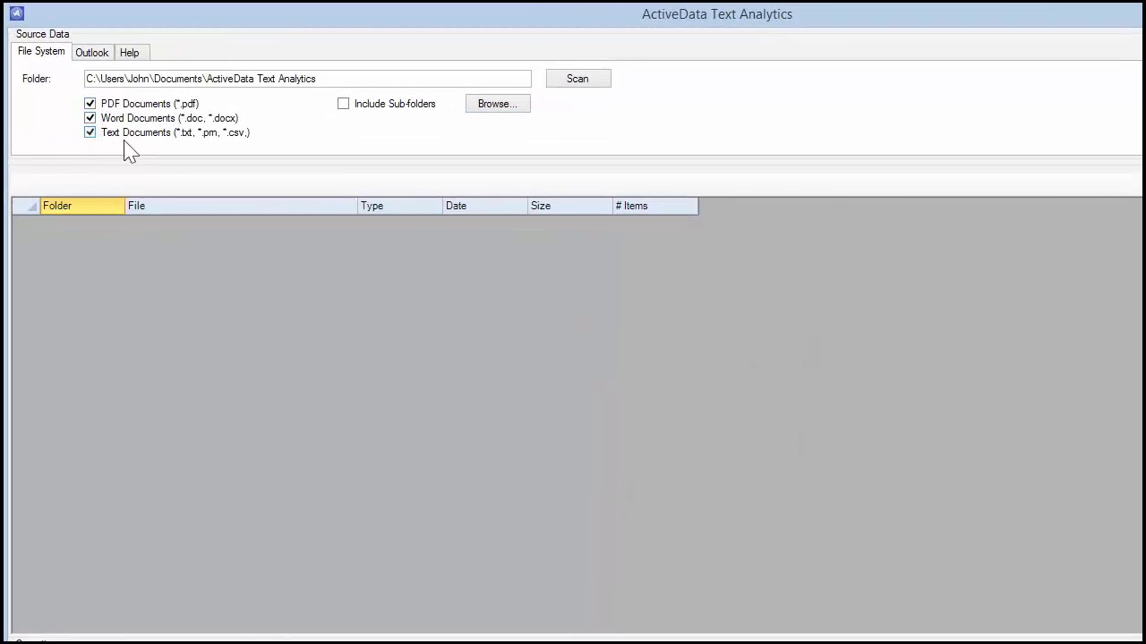
click(343, 103)
click(577, 82)
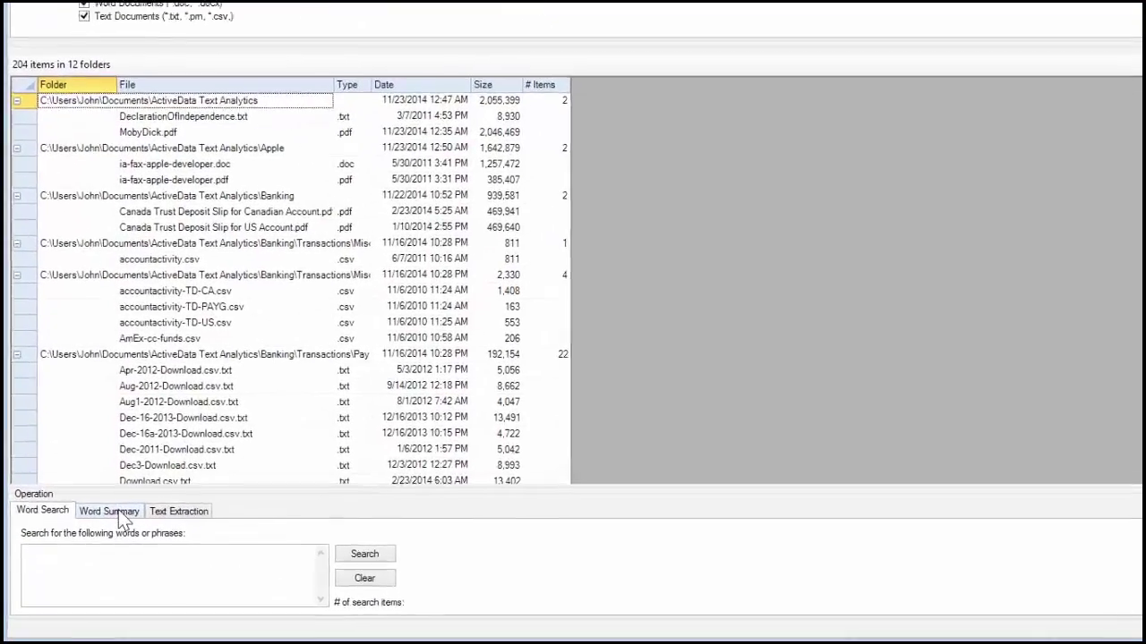
Run a Word Summary of all scanned files: 18,796 words, led by 'the' at 14594
click(120, 516)
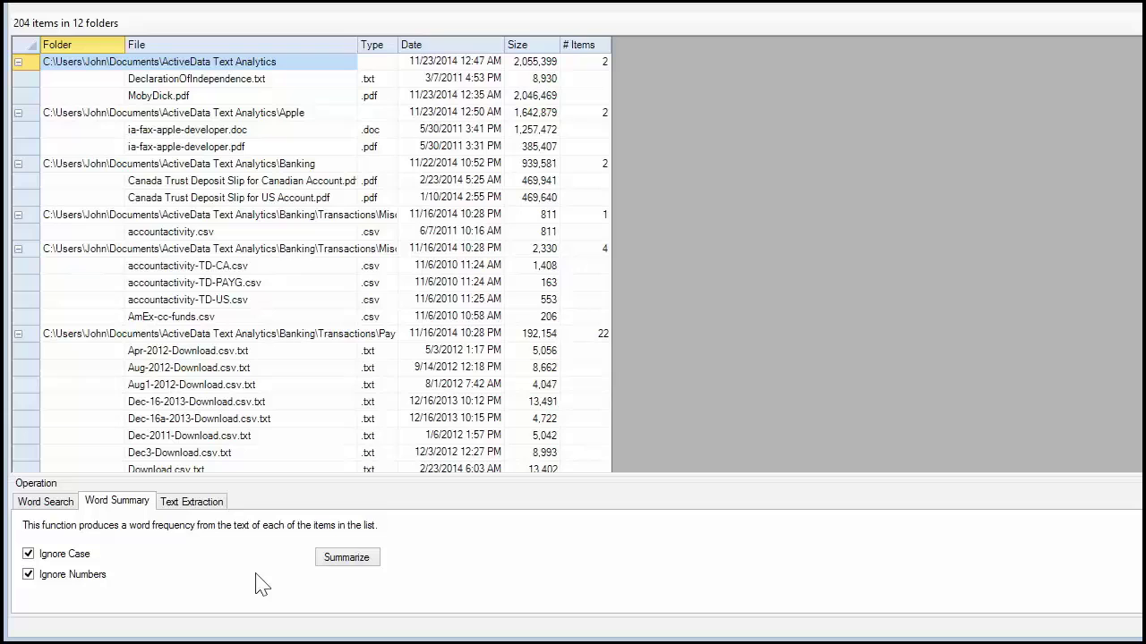
click(342, 560)
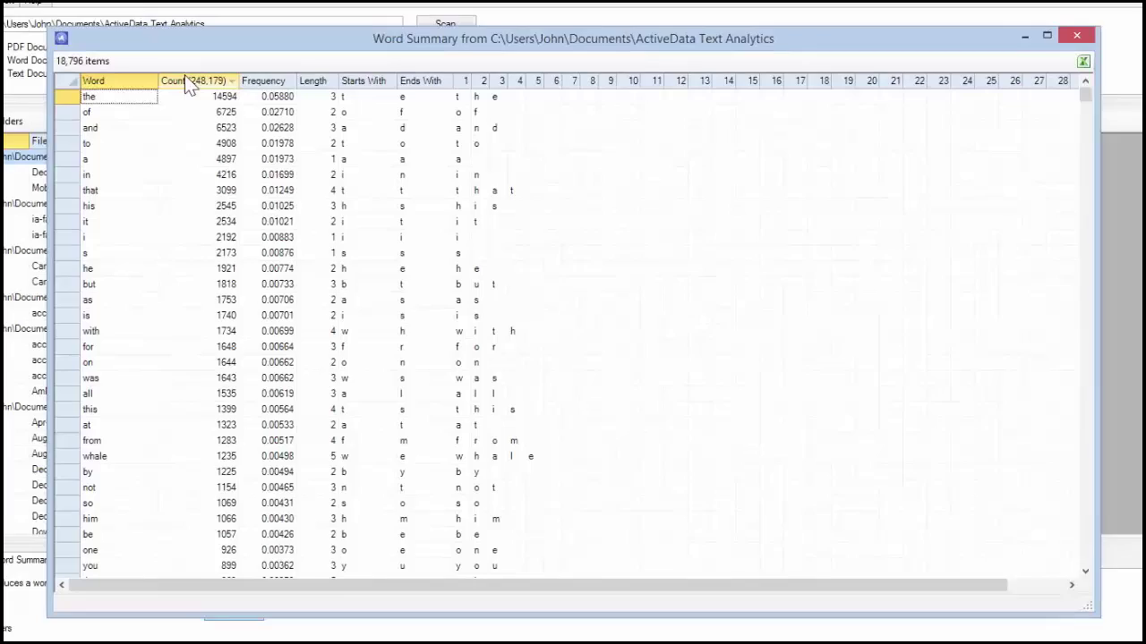
Sort the word summary by Count, Frequency, longest Length and reverse first letter, then close it
click(236, 118)
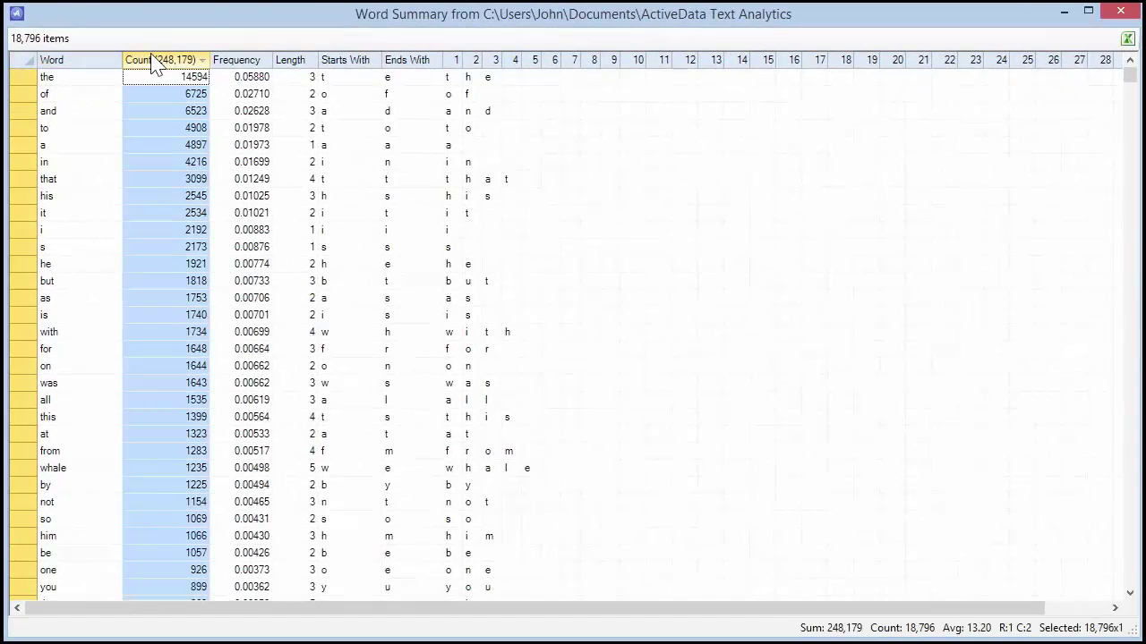
click(255, 69)
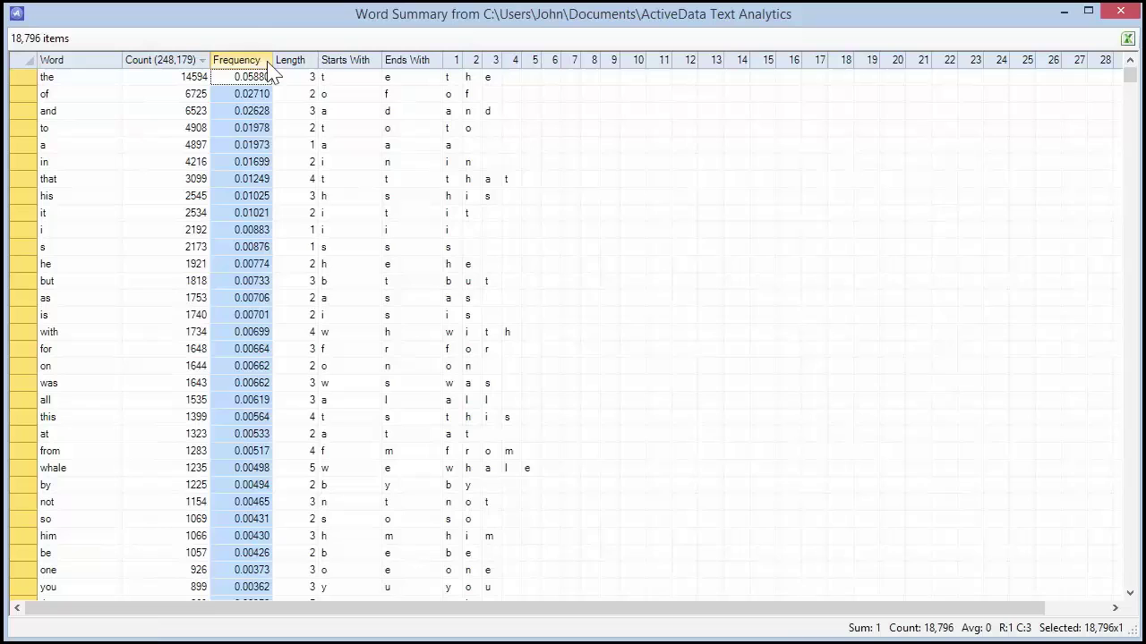
click(295, 69)
click(301, 71)
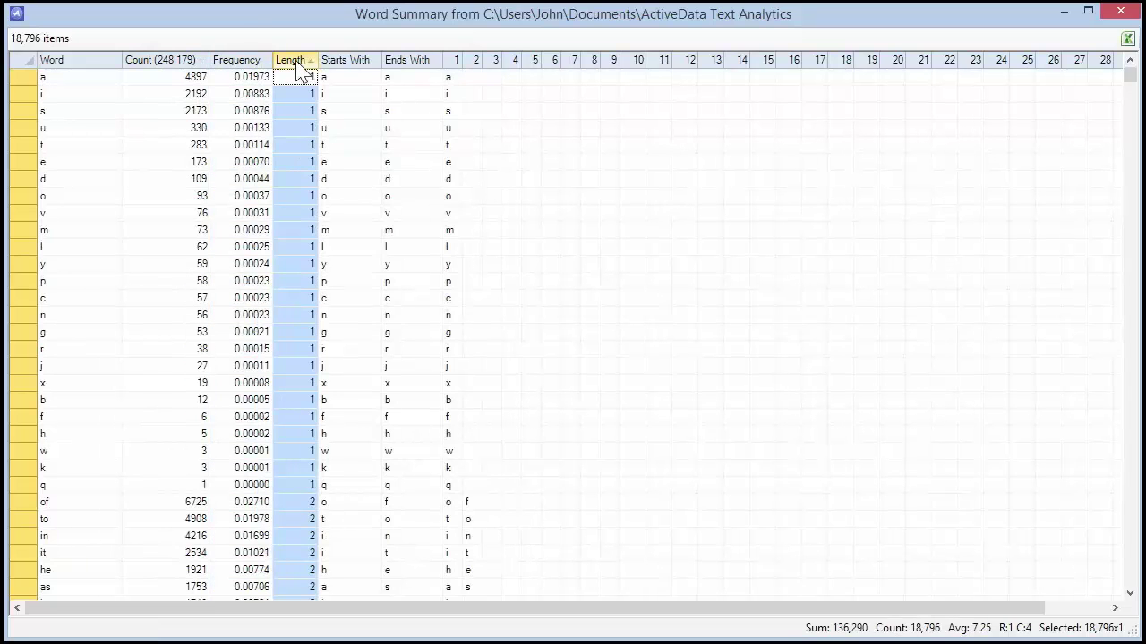
click(301, 65)
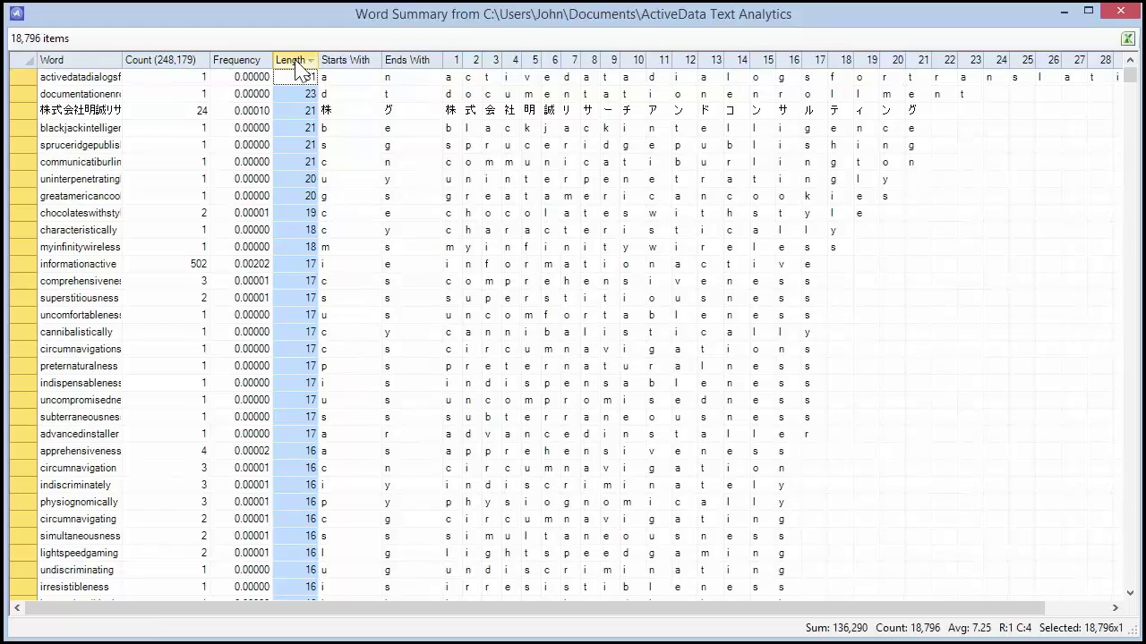
click(353, 65)
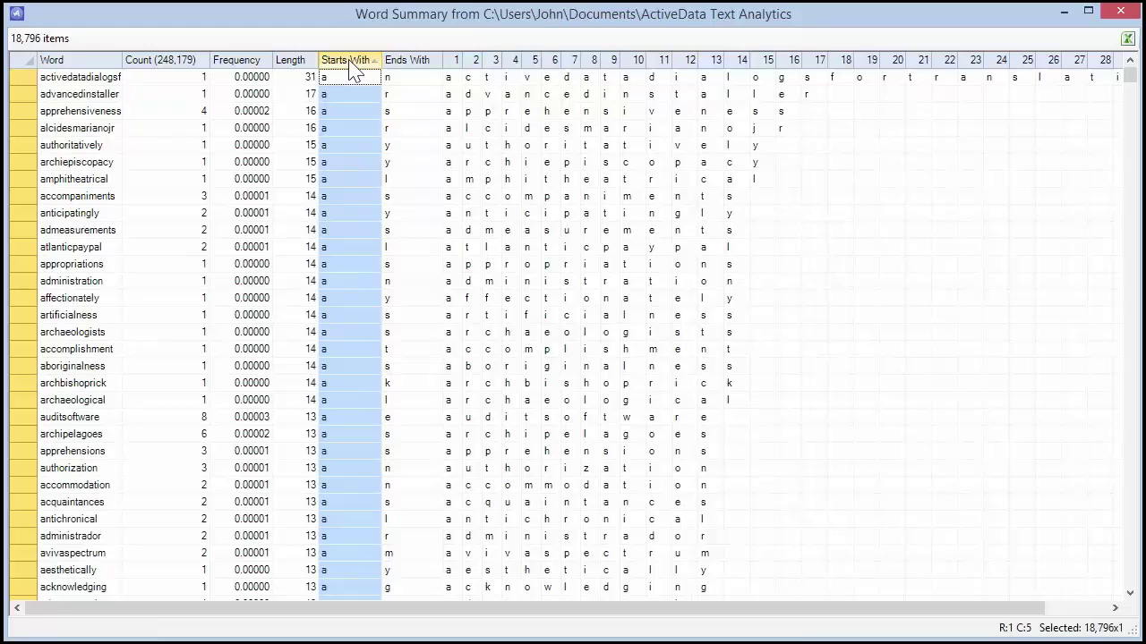
click(356, 71)
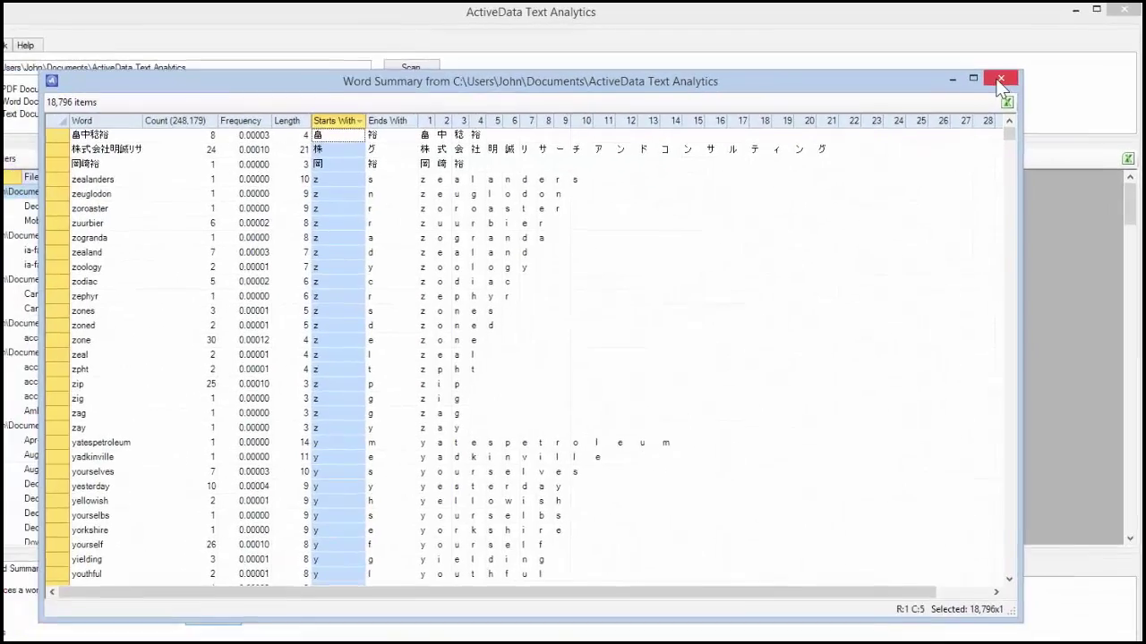
click(976, 91)
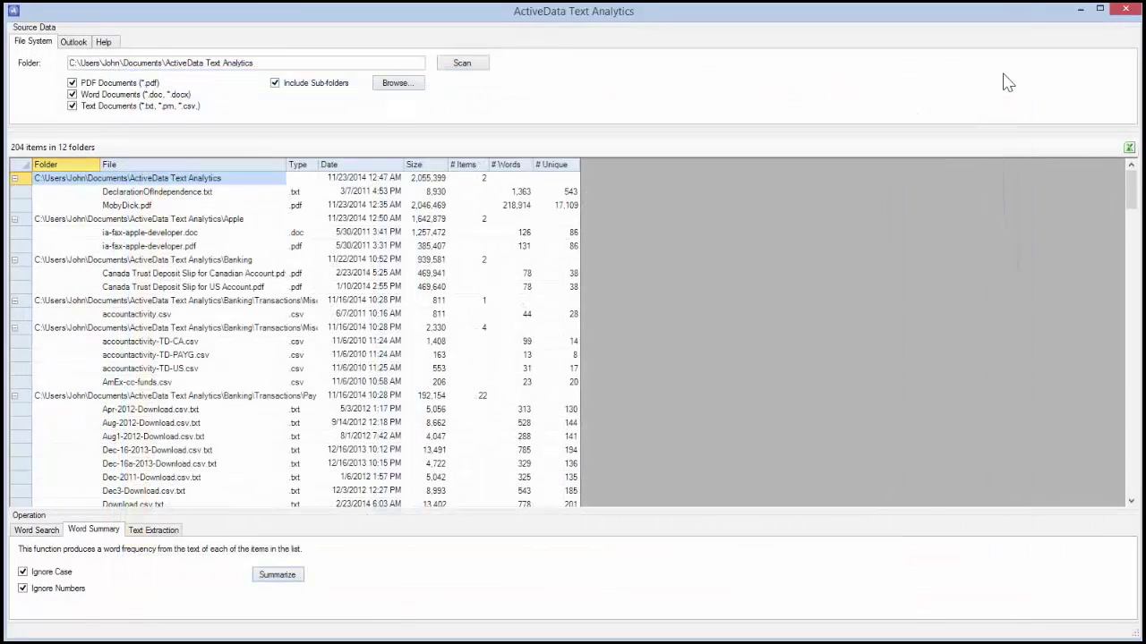
click(521, 197)
double_click(521, 199)
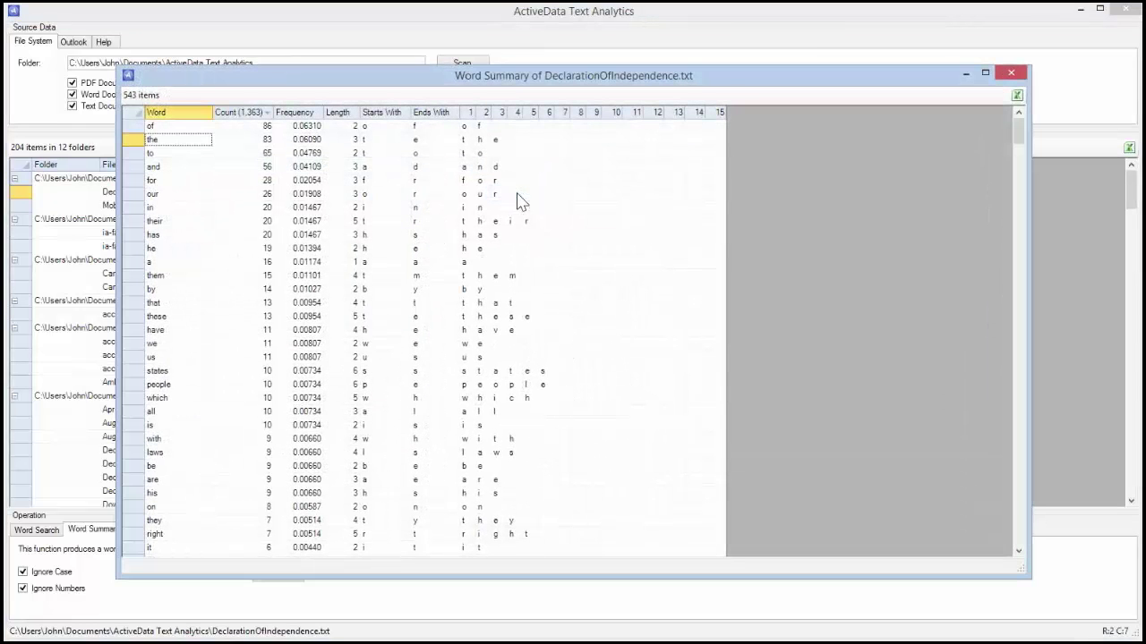
click(1010, 72)
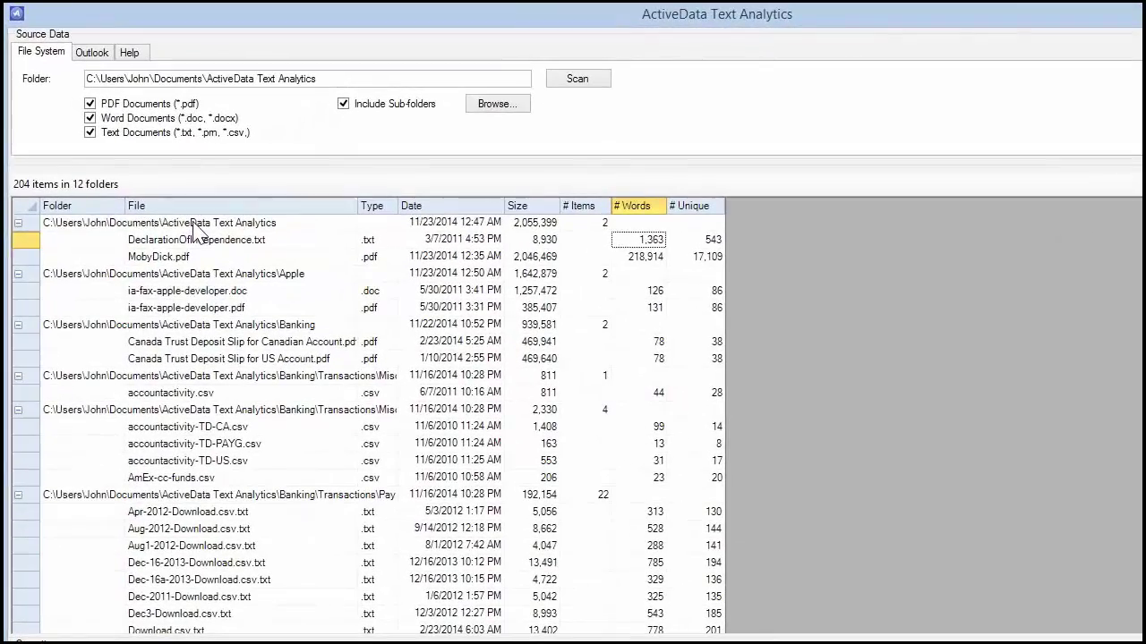
click(192, 224)
double_click(194, 225)
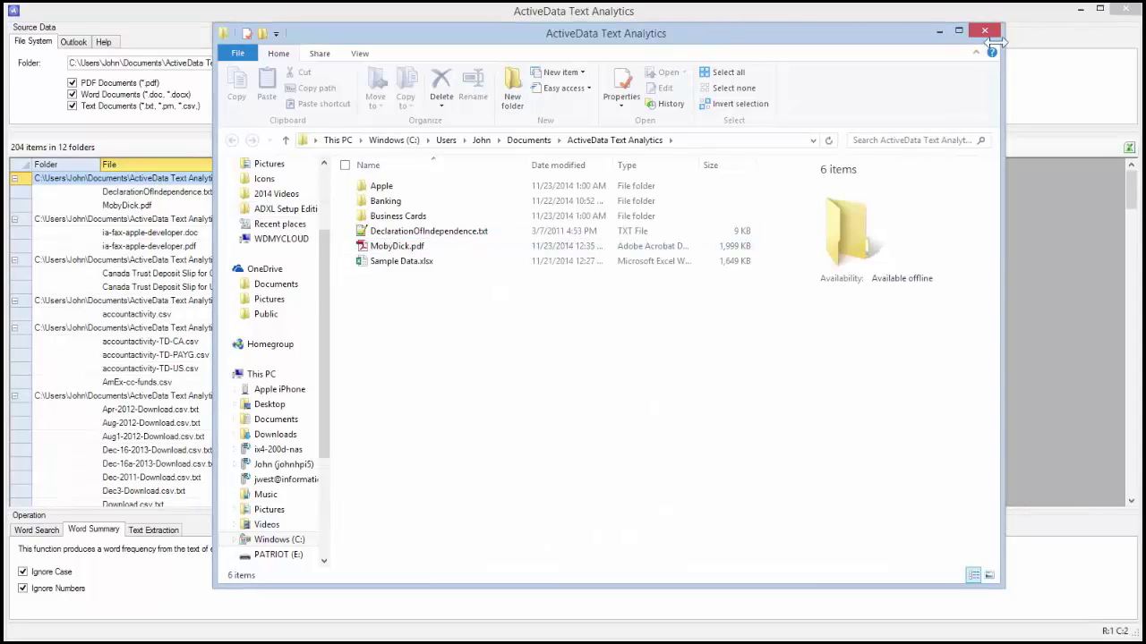
click(988, 36)
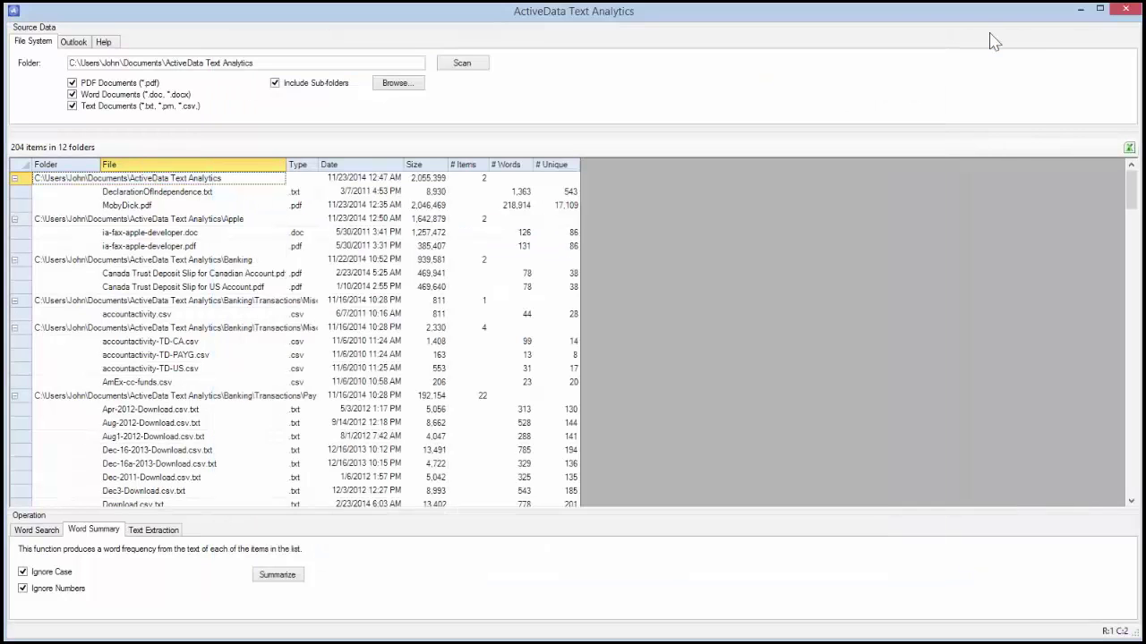
click(186, 212)
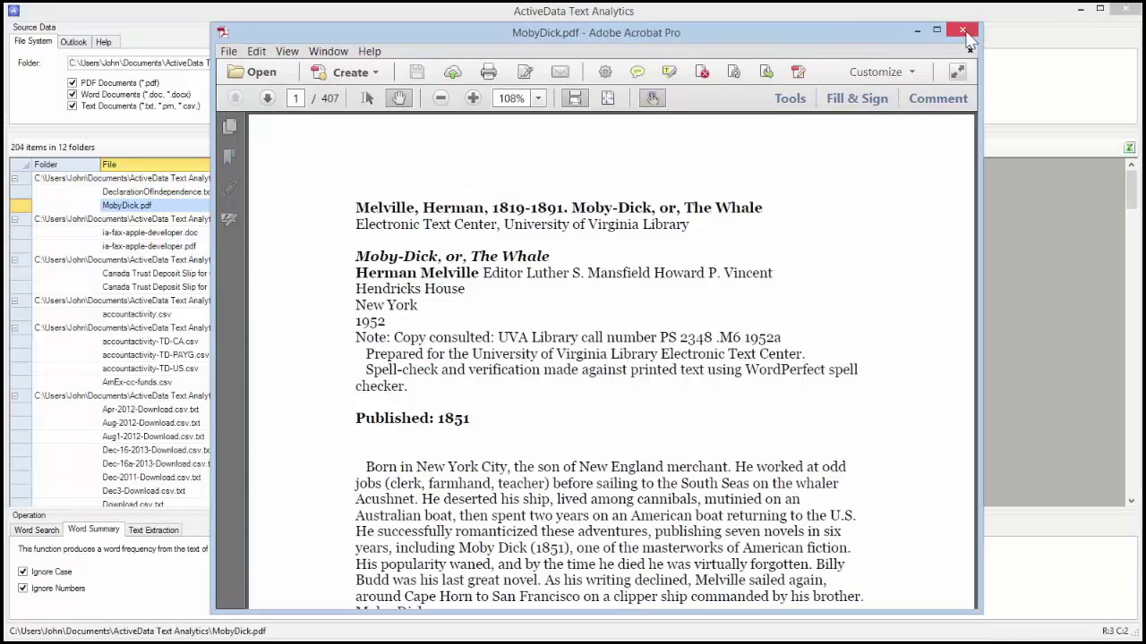
click(963, 32)
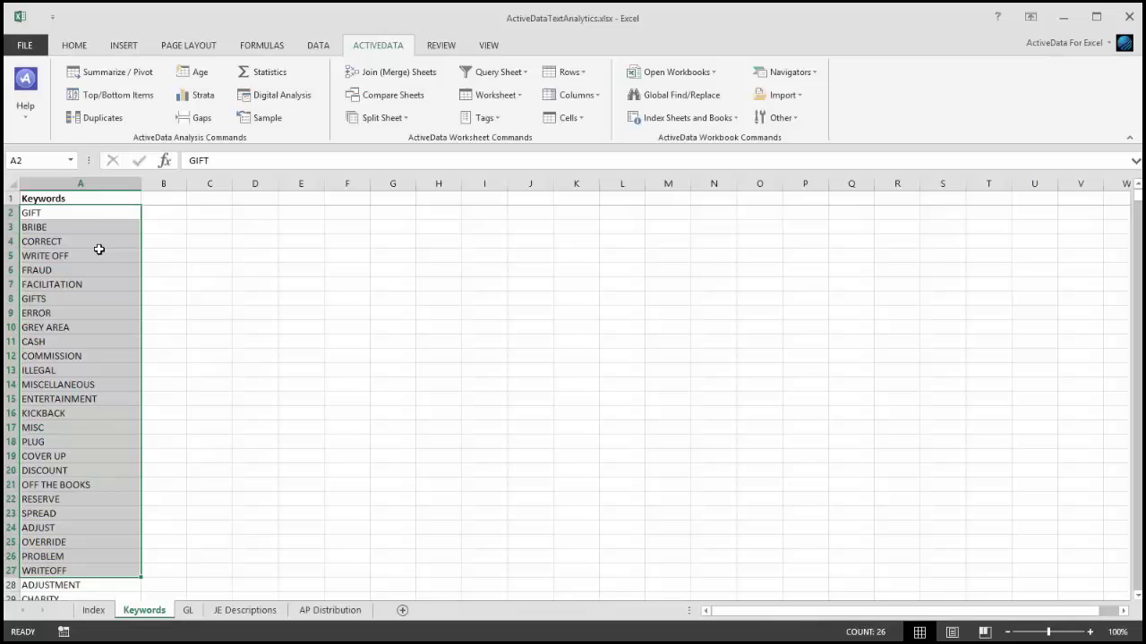
Copy the 26 keywords GIFT through WRITEOFF in A2:A27 of the Keywords sheet
right_click(93, 212)
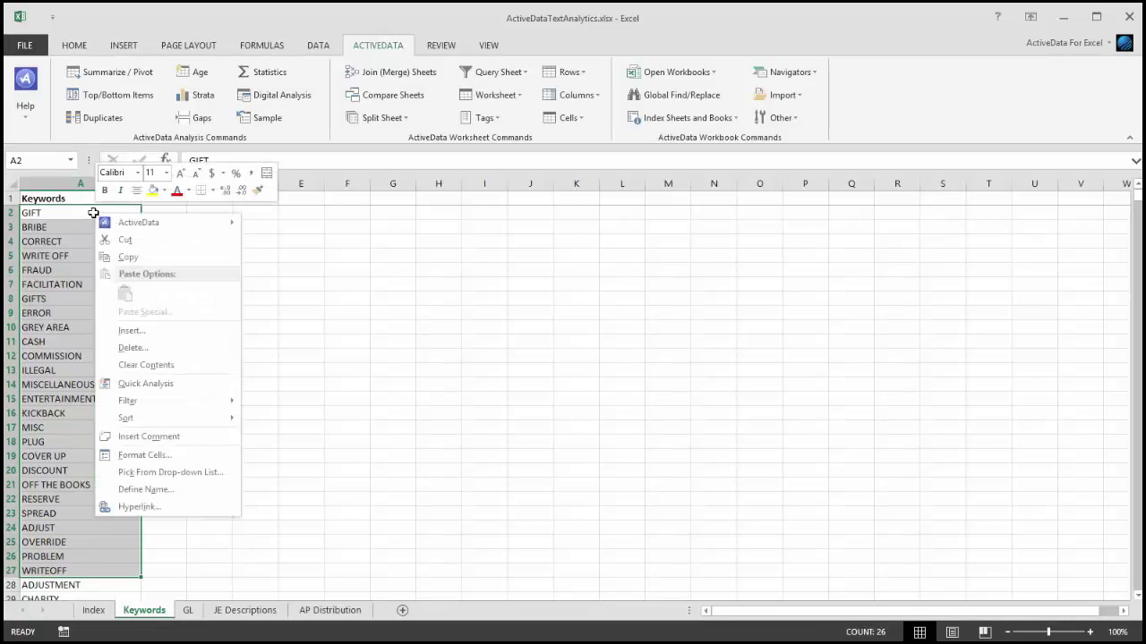
click(128, 256)
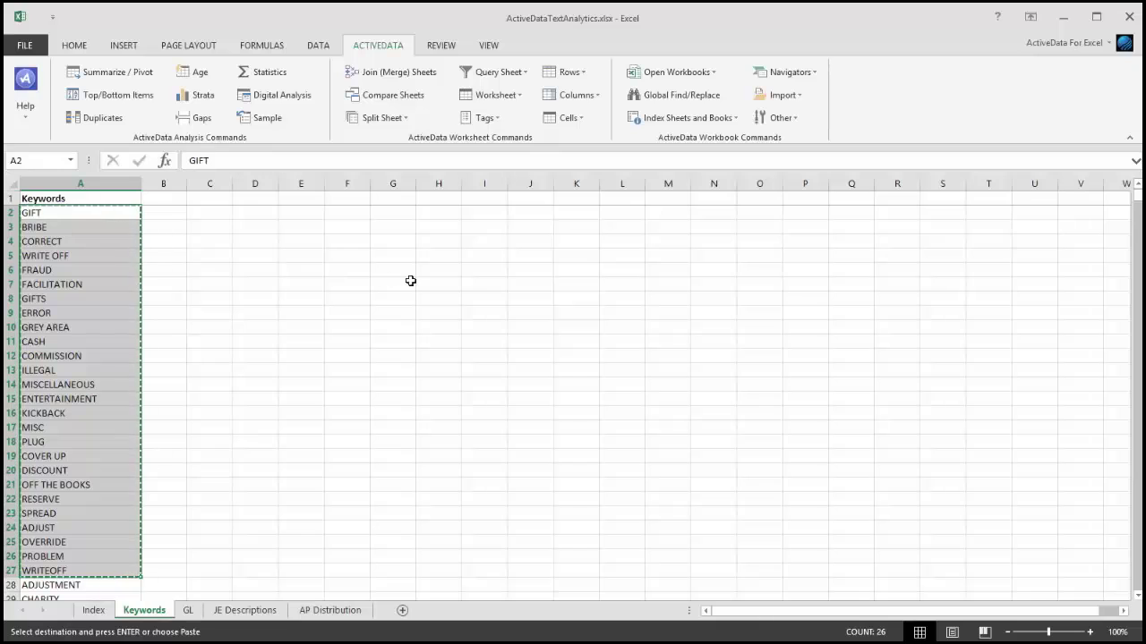
click(794, 120)
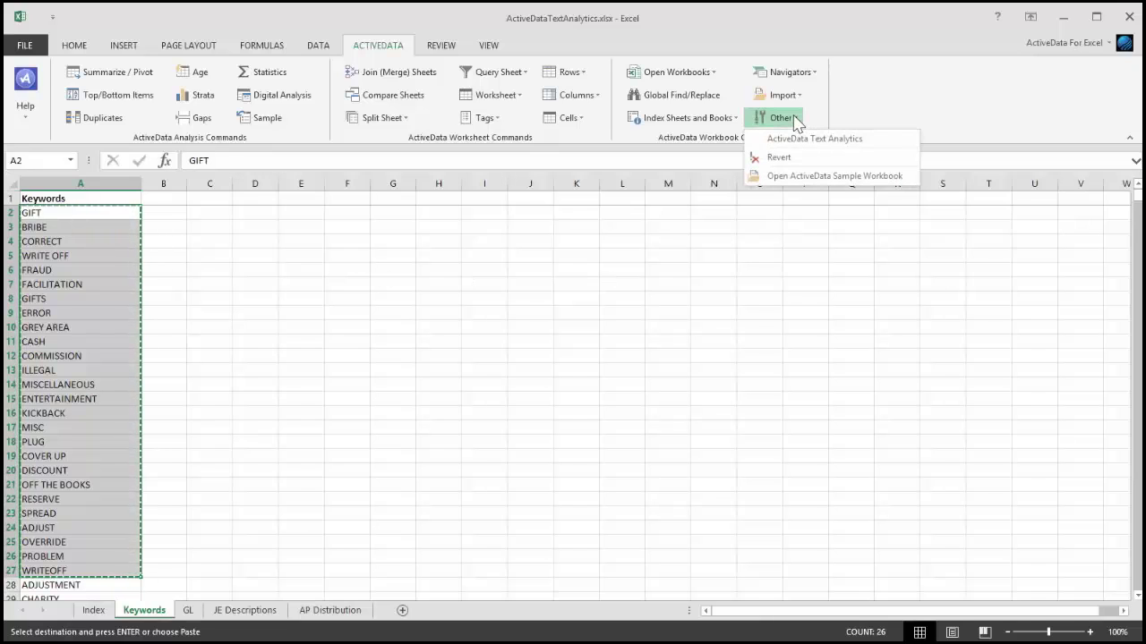
Launch Text Analytics and set the source folder to Documents\ActiveData Text Analytics
click(910, 143)
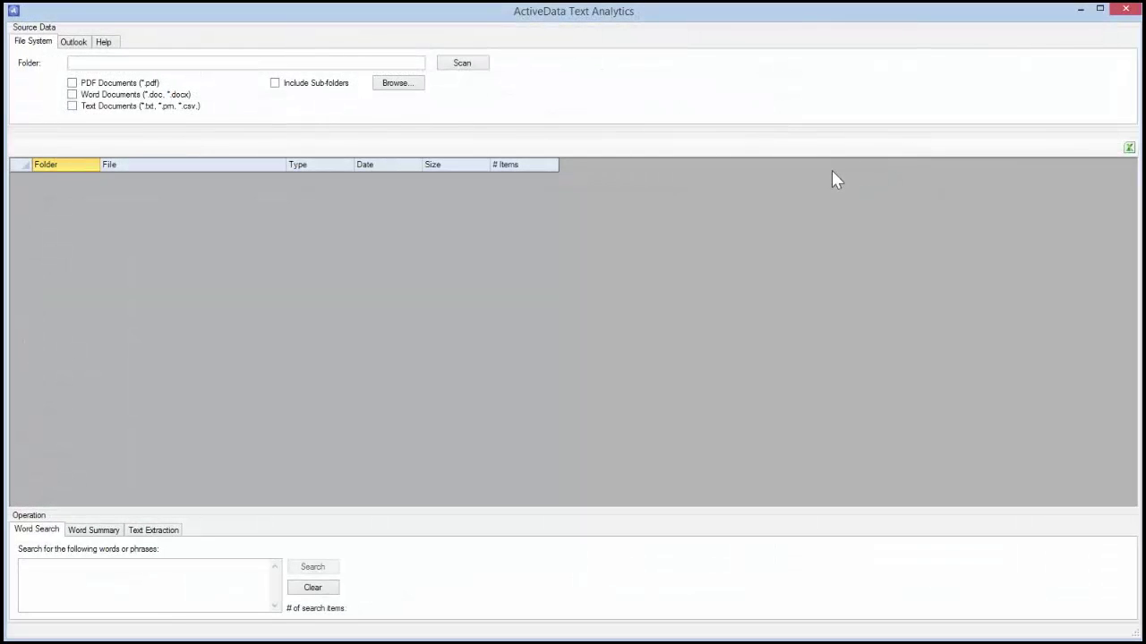
click(411, 84)
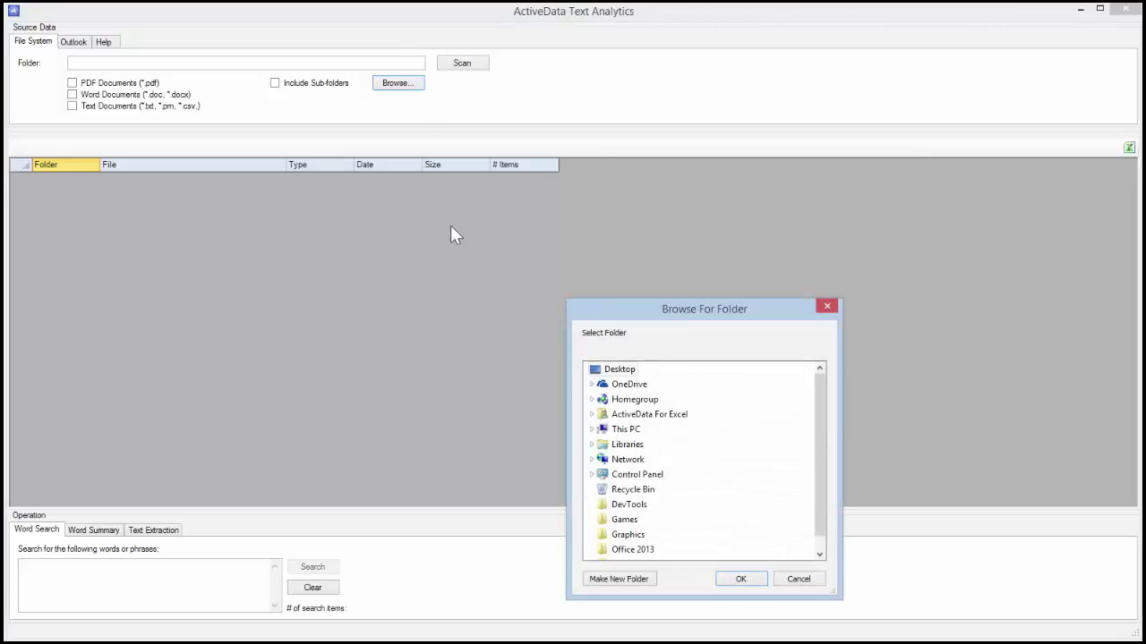
click(591, 430)
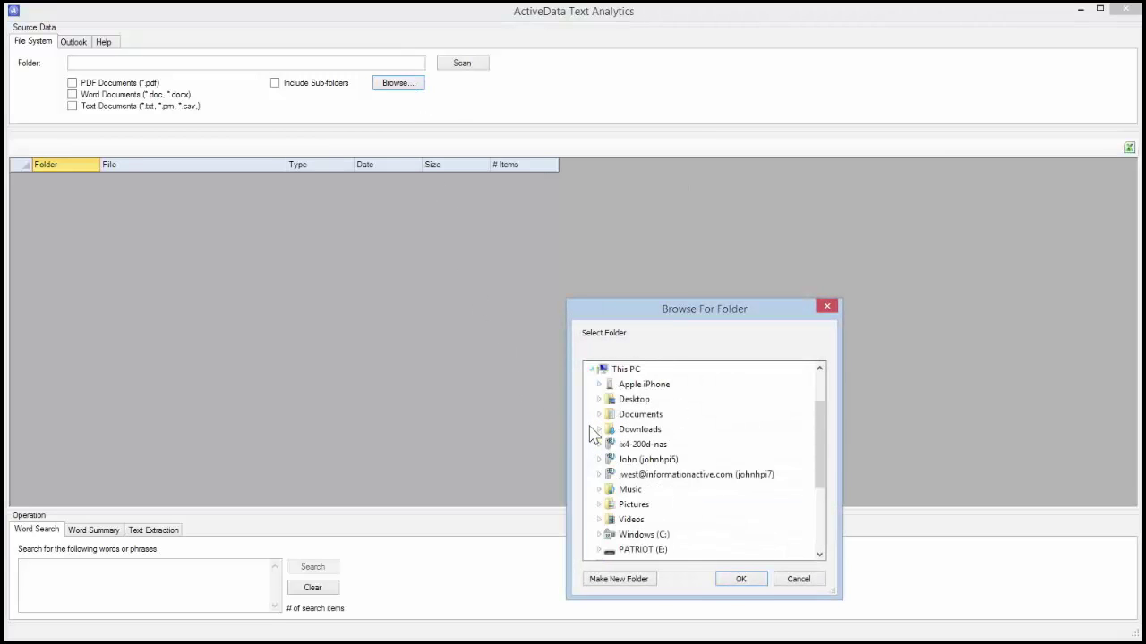
double_click(616, 416)
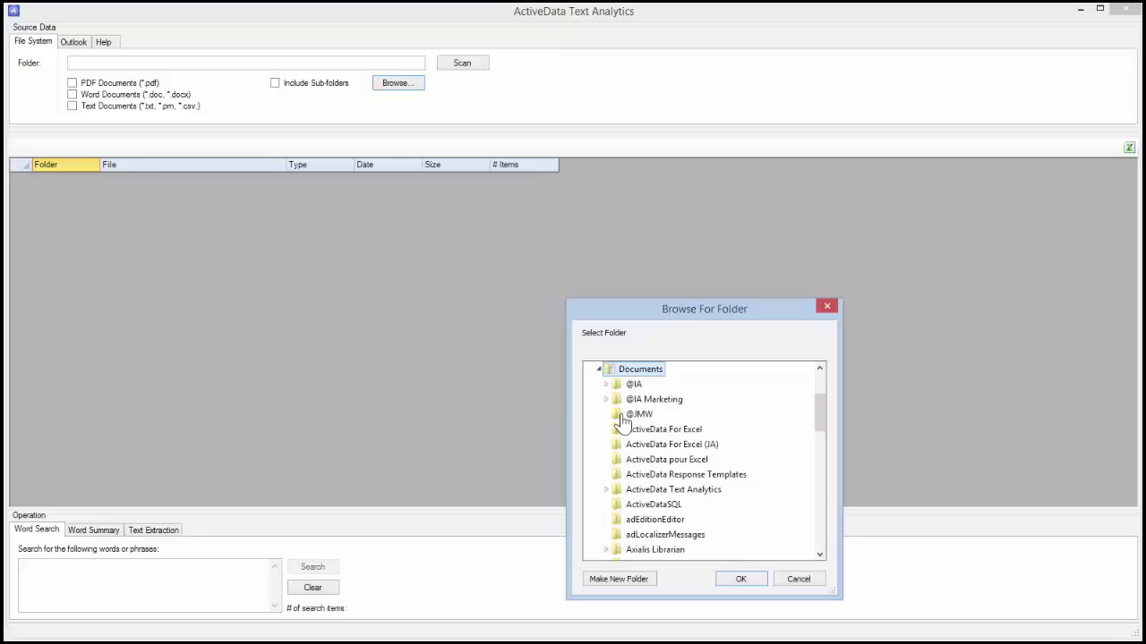
double_click(649, 490)
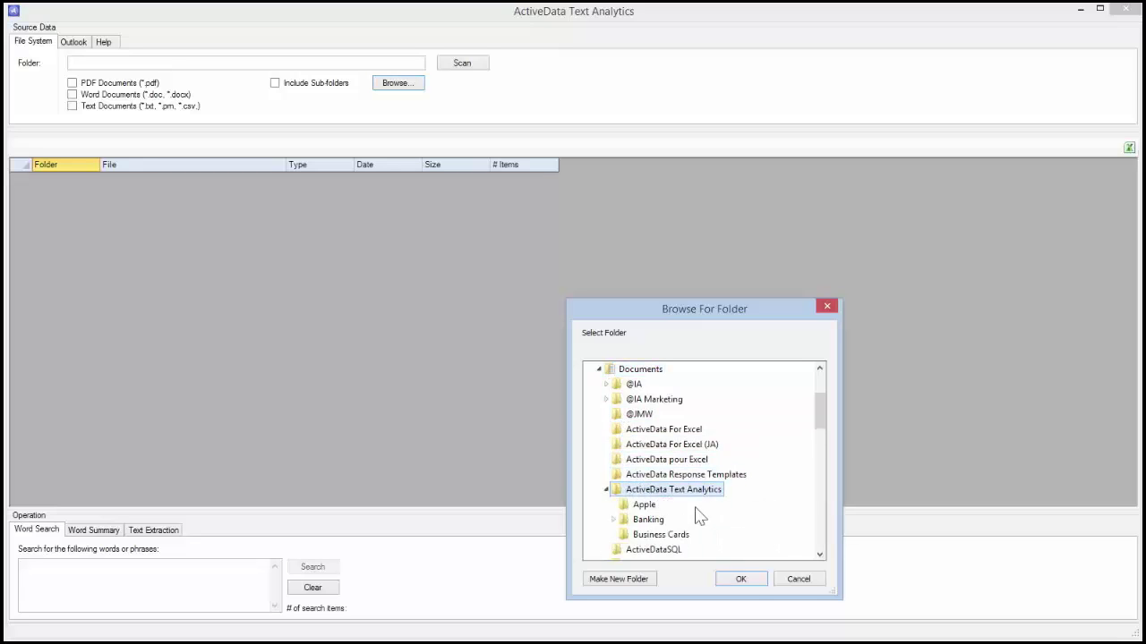
click(750, 581)
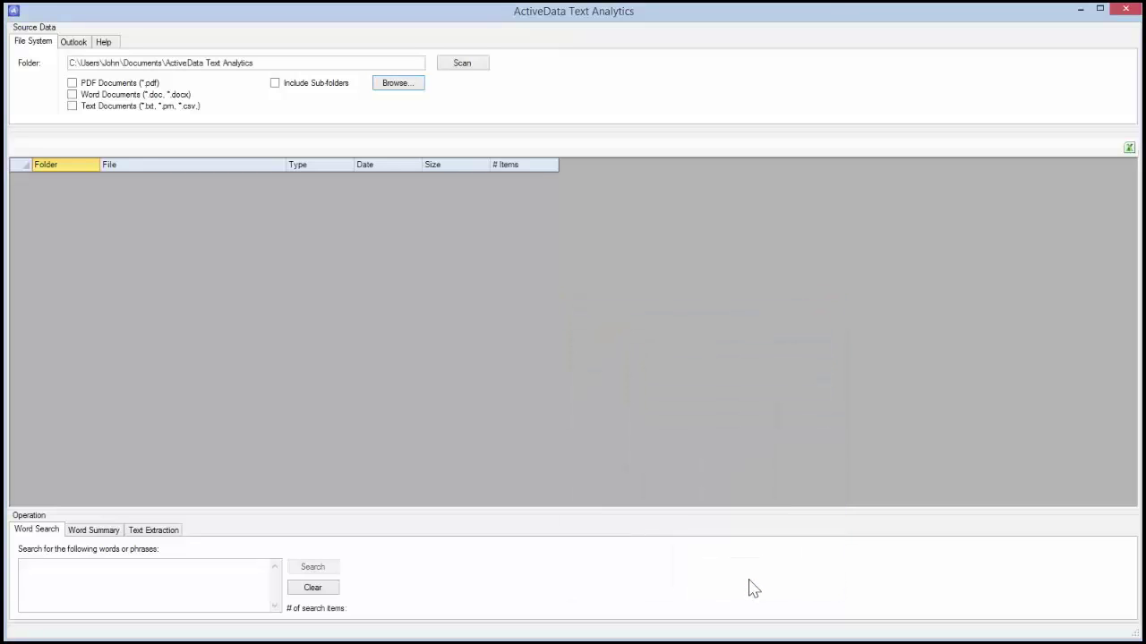
Scan for Text, Word and PDF files including sub-folders, listing 204 items in 12 folders
click(71, 105)
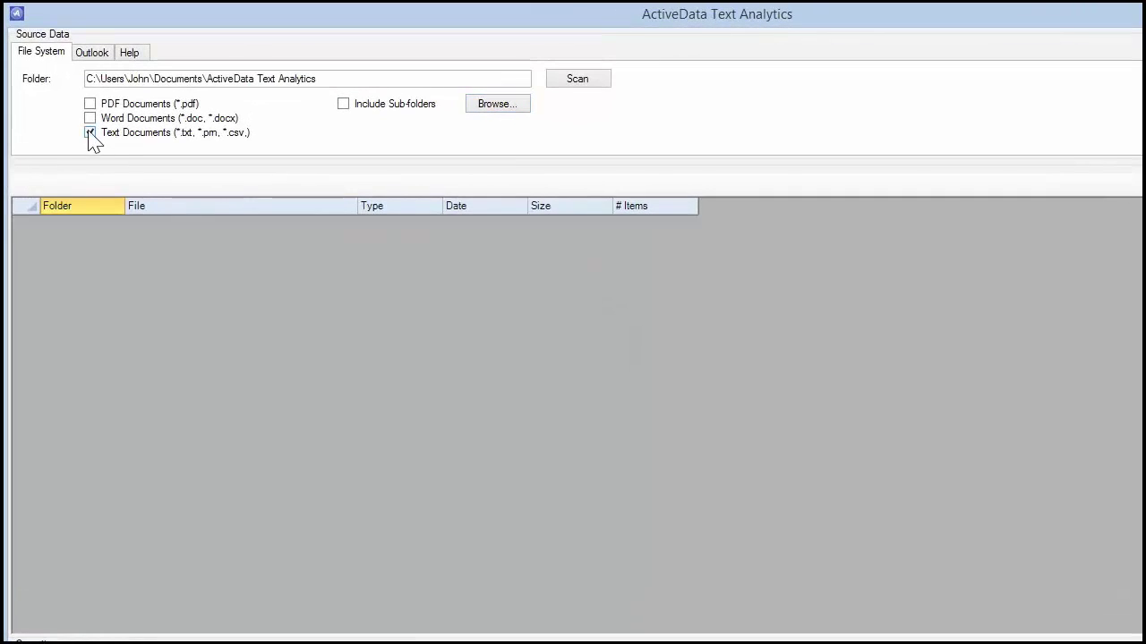
click(90, 118)
click(90, 104)
click(345, 105)
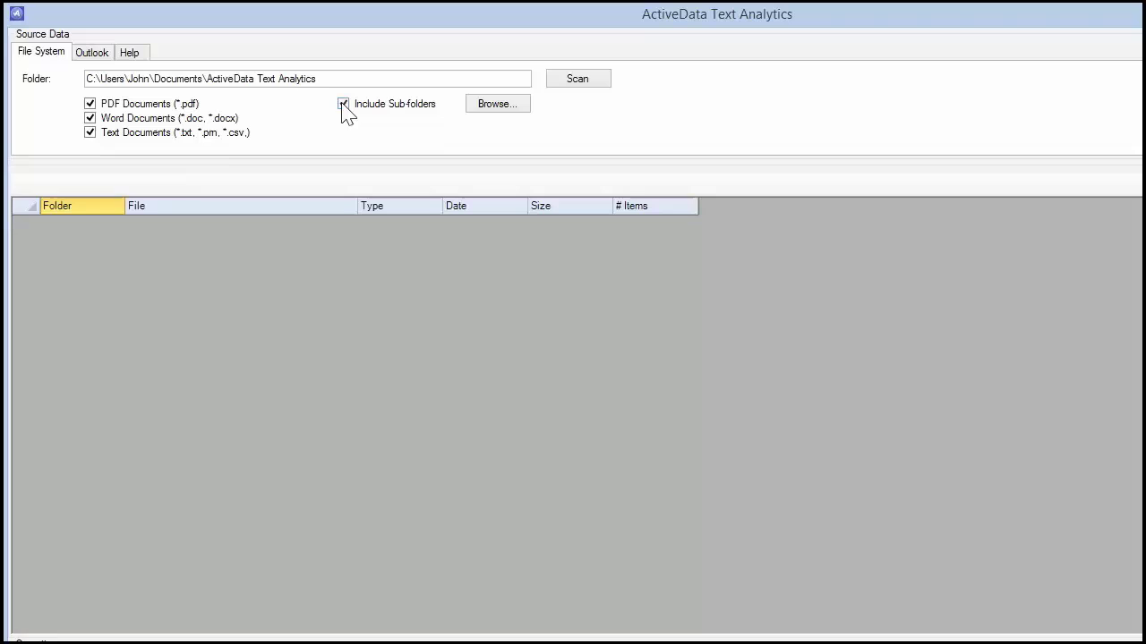
click(583, 82)
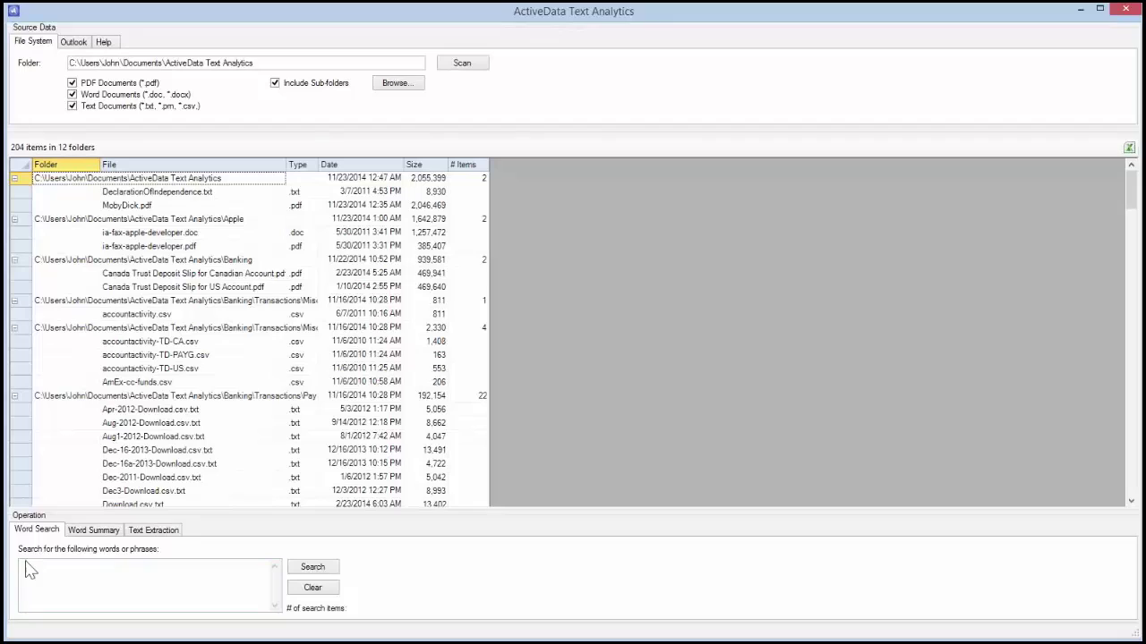
Paste the 26 copied keywords as search terms and run the search, finding 102 matches in 23 files
click(27, 566)
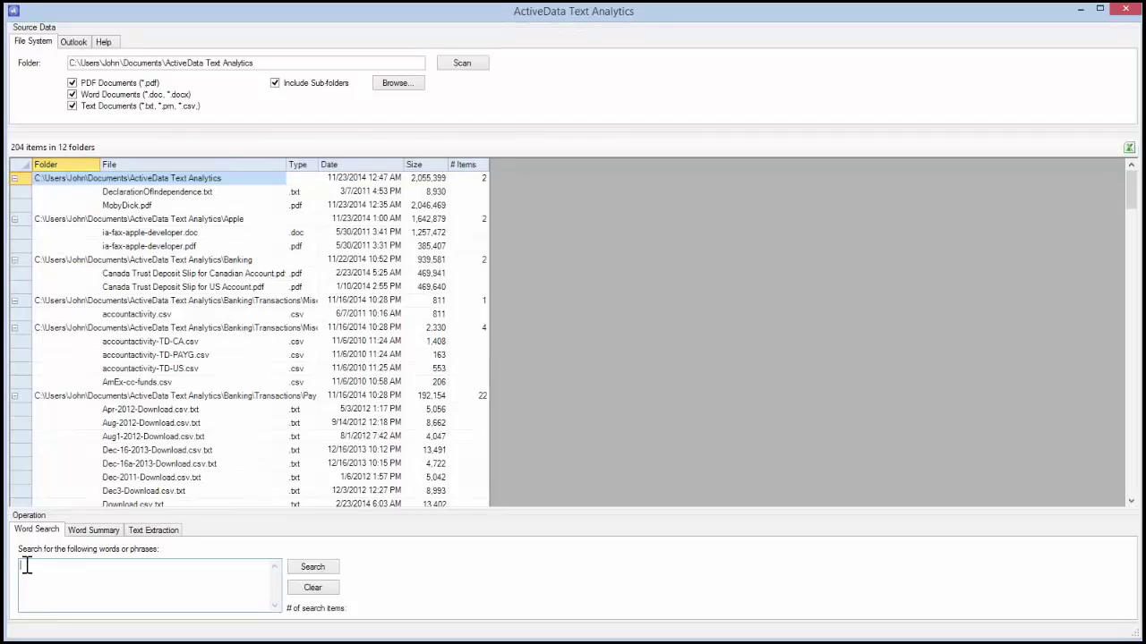
right_click(25, 568)
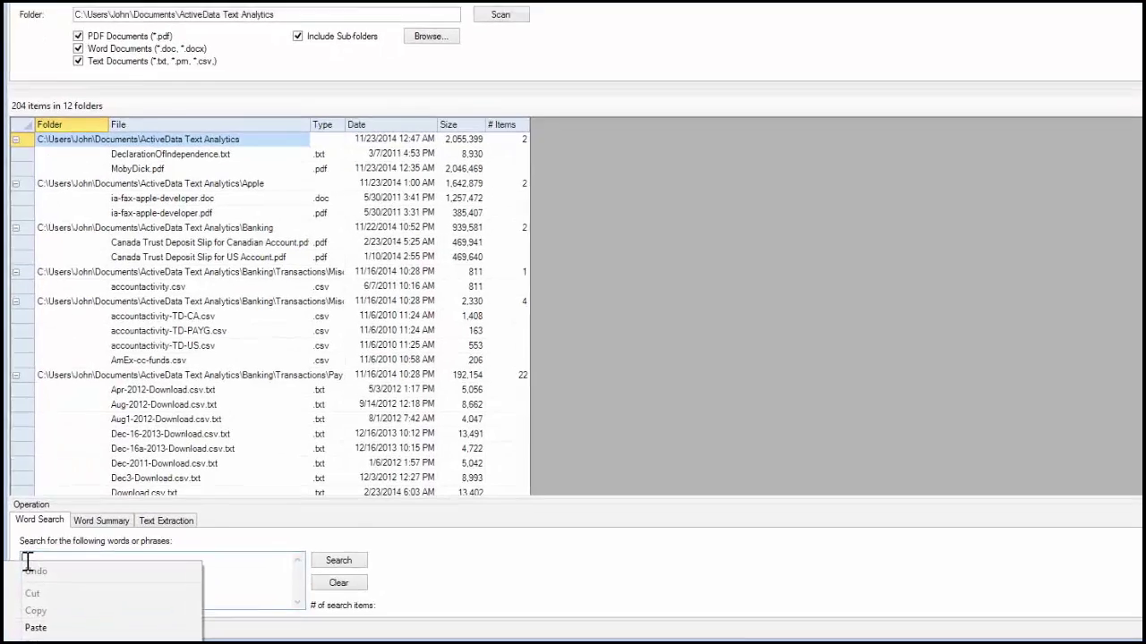
click(34, 633)
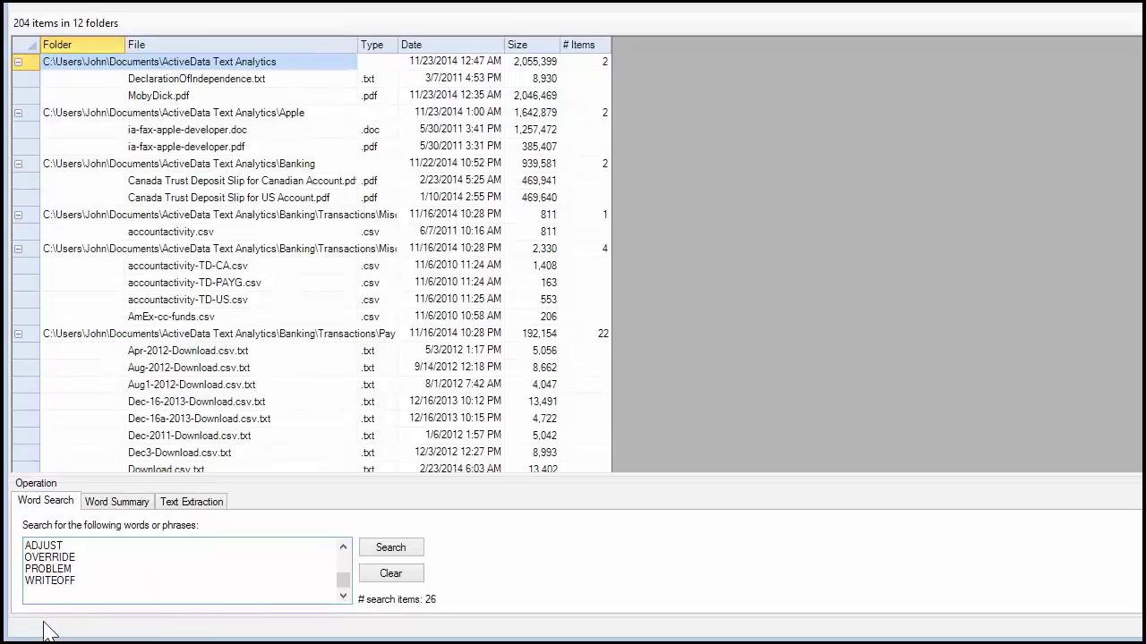
click(412, 552)
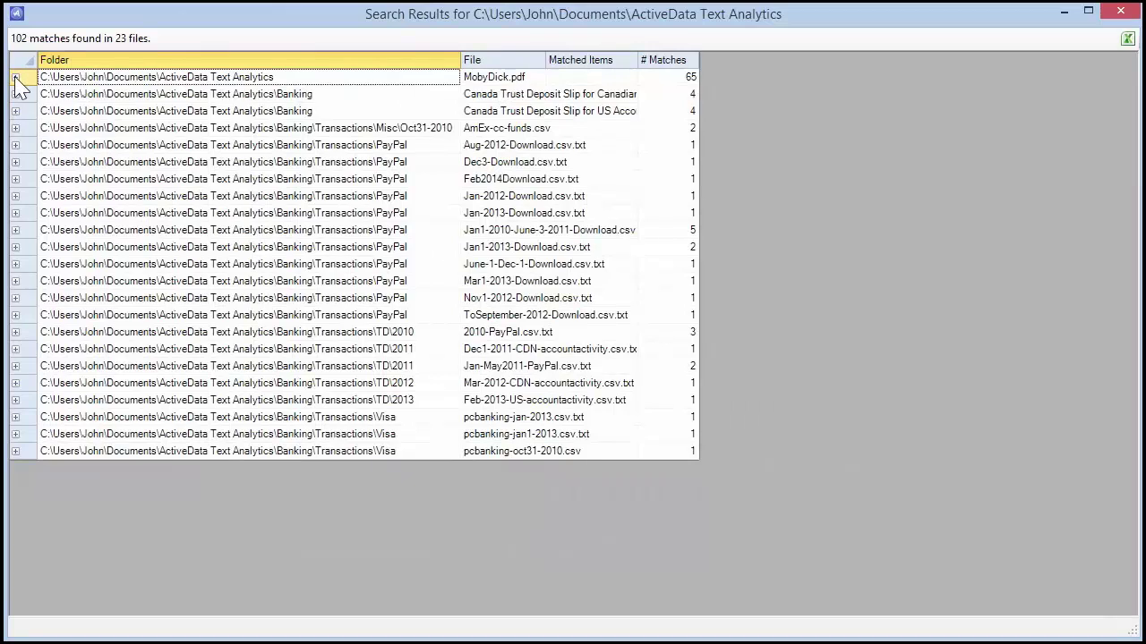
Expand MobyDick.pdf's 65 matches by keyword and select the COVER UP row
click(15, 78)
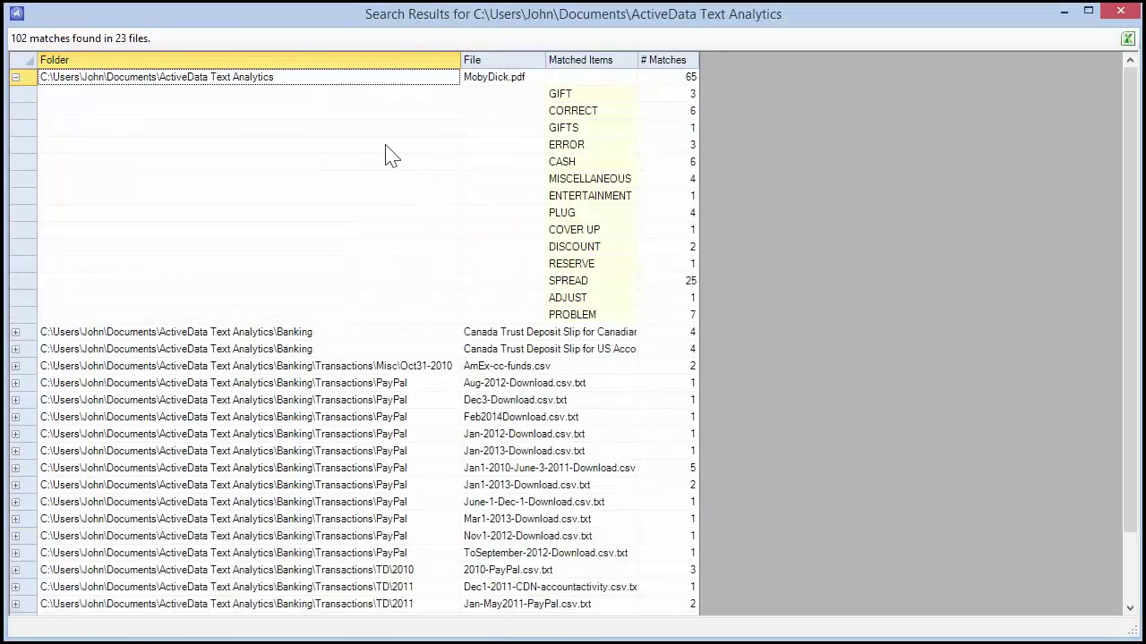
click(588, 237)
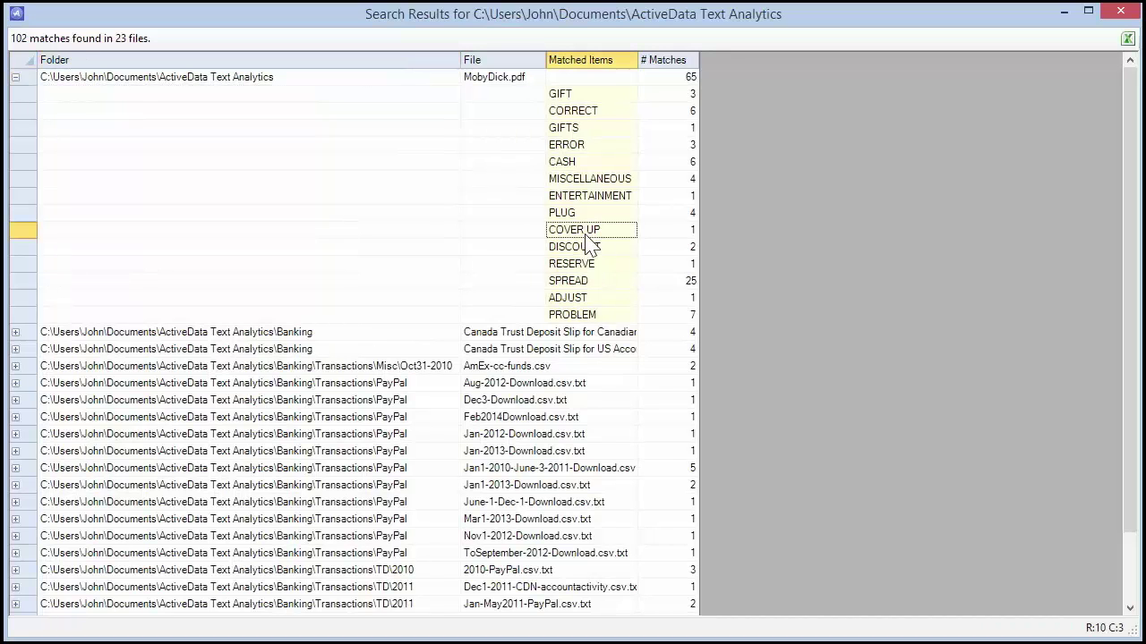
double_click(583, 229)
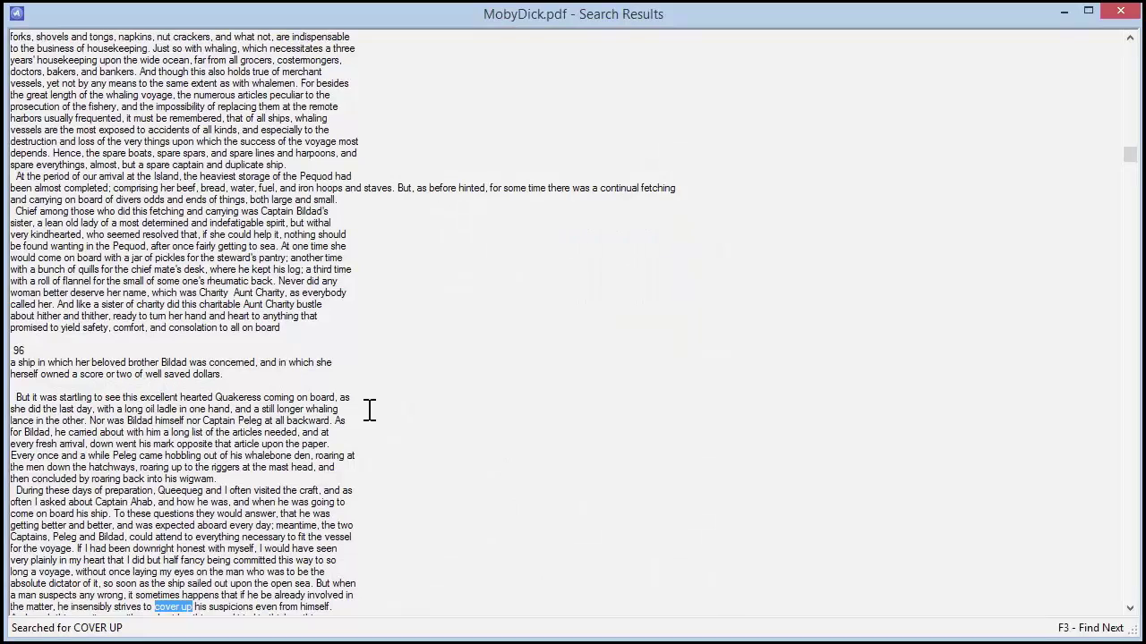
click(183, 606)
scroll(248, 578, down, 4)
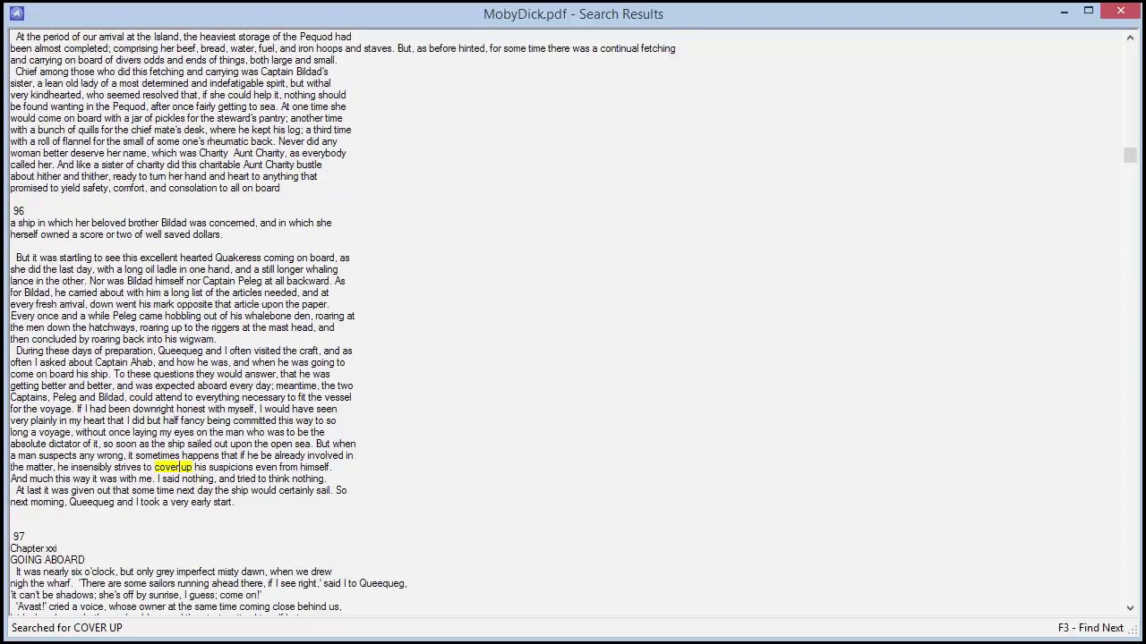
click(1131, 13)
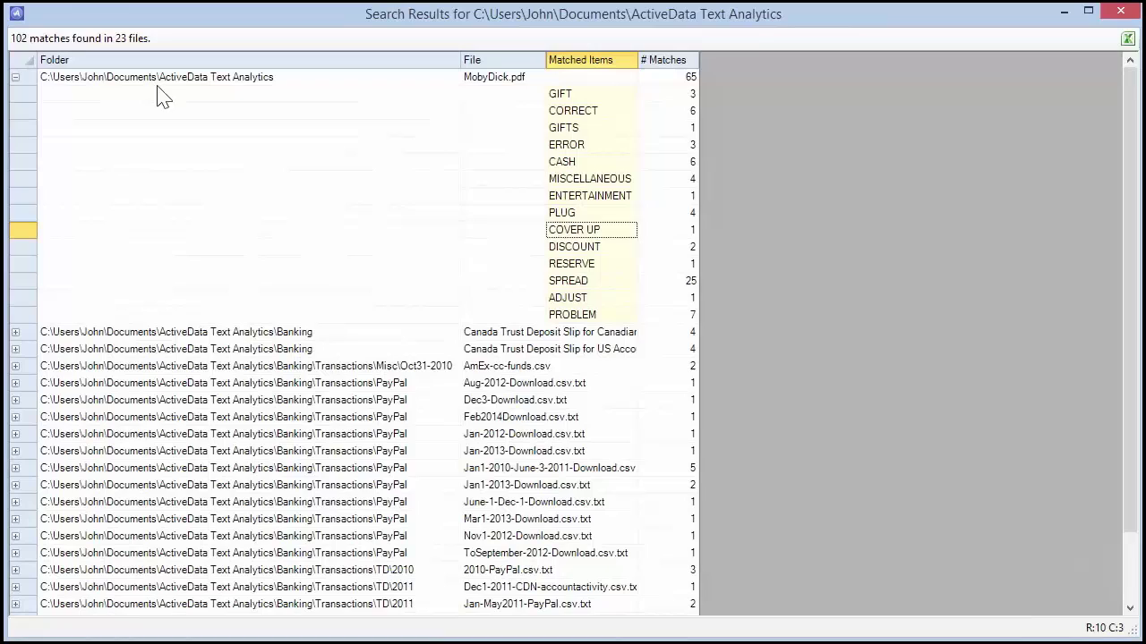
Expand all search results to show each file's matched keywords, then close Text Analytics
click(79, 79)
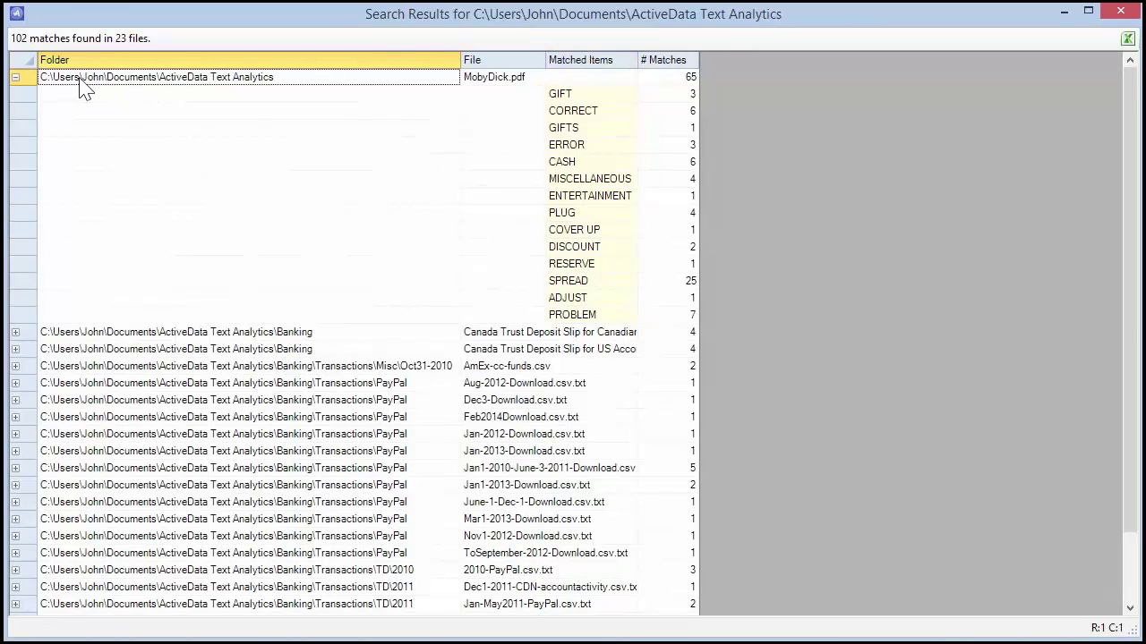
right_click(82, 88)
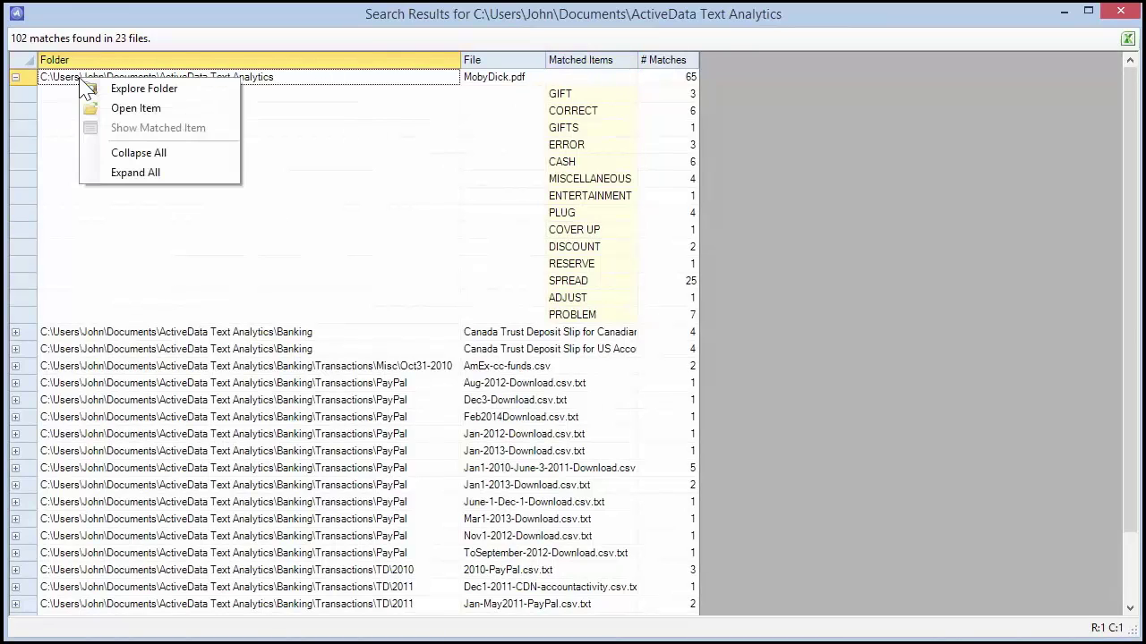
click(135, 179)
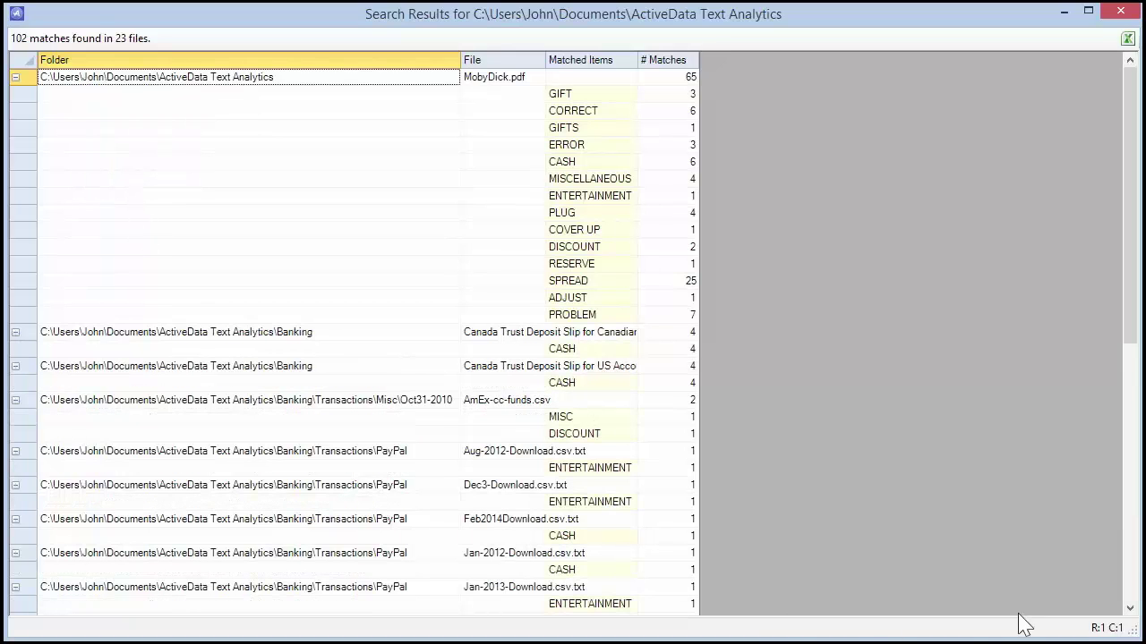
click(1135, 588)
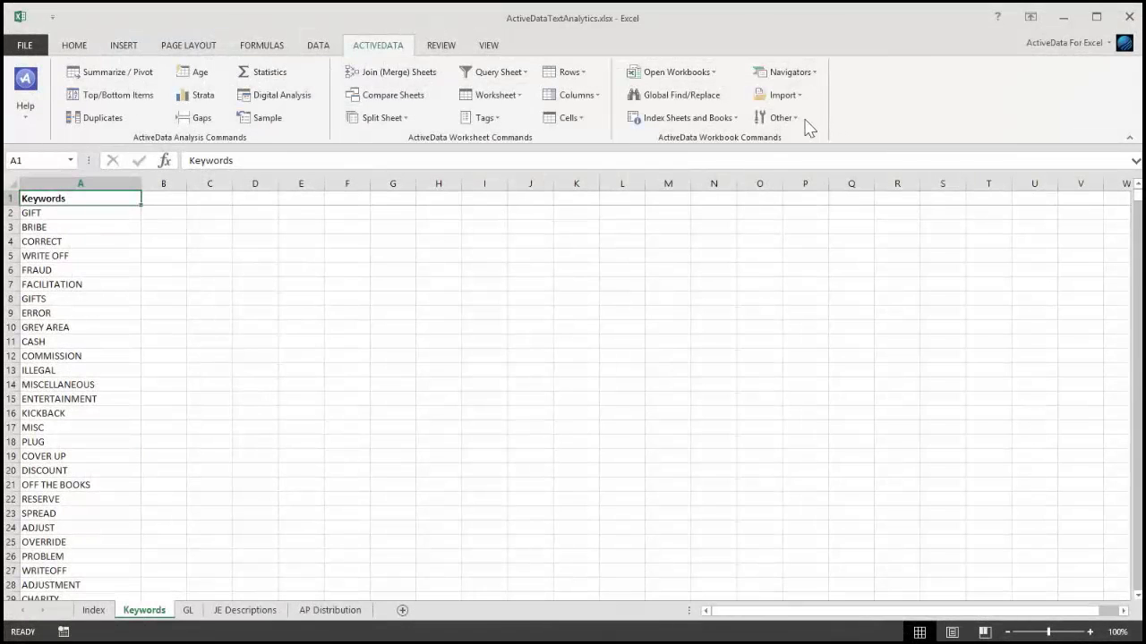
Relaunch Text Analytics, rescan the folder to 204 items, and extract all text into Extract.txt
click(796, 119)
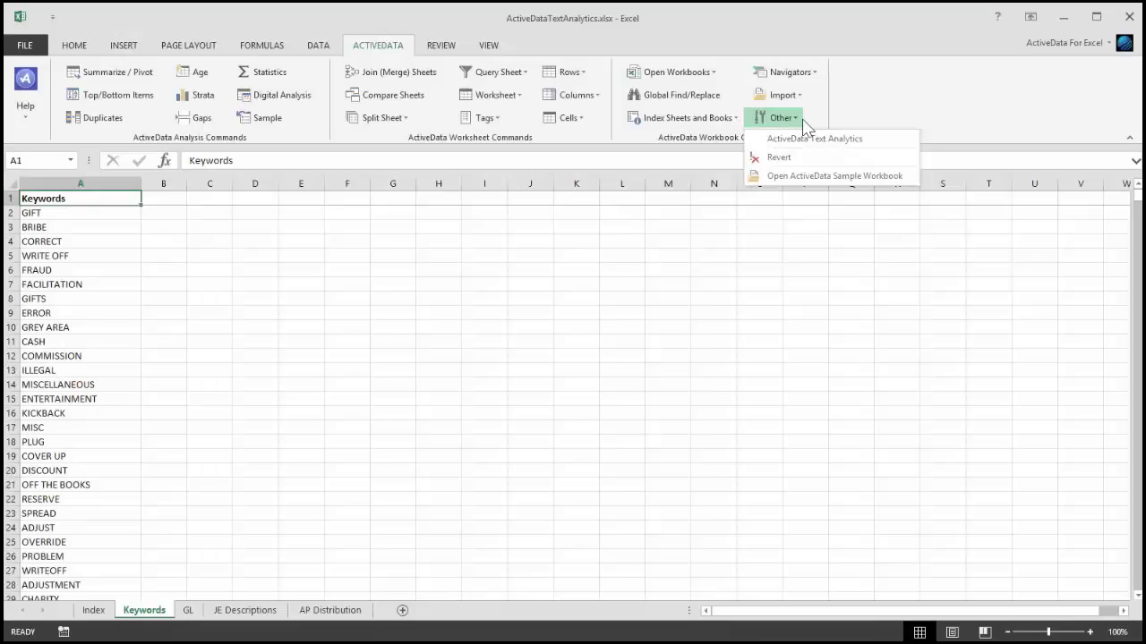
click(892, 144)
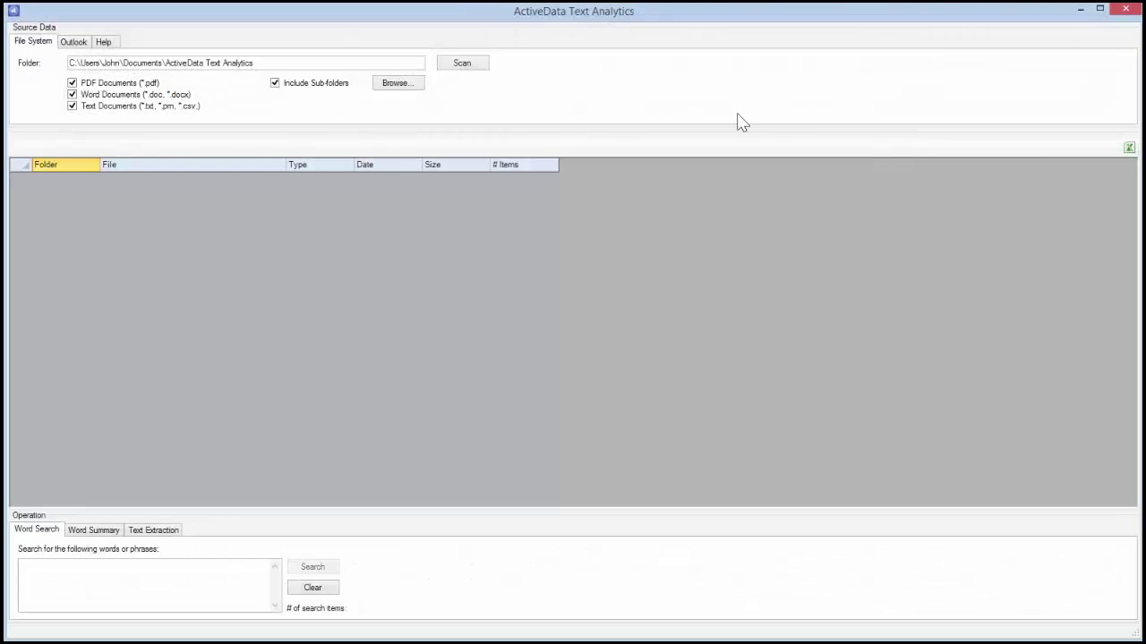
click(463, 64)
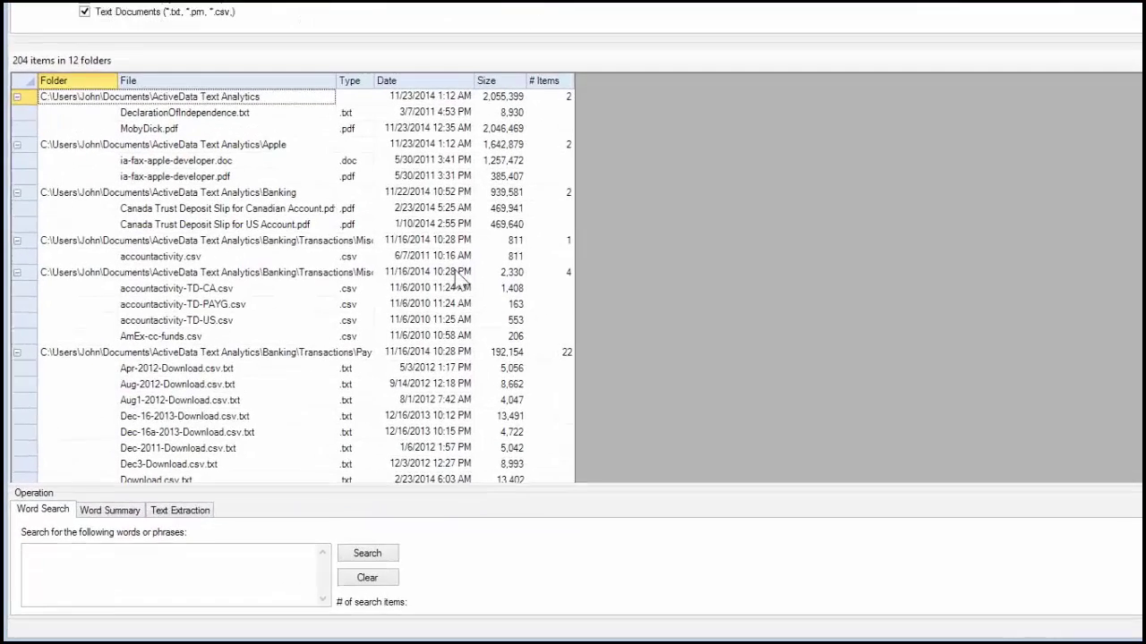
click(224, 506)
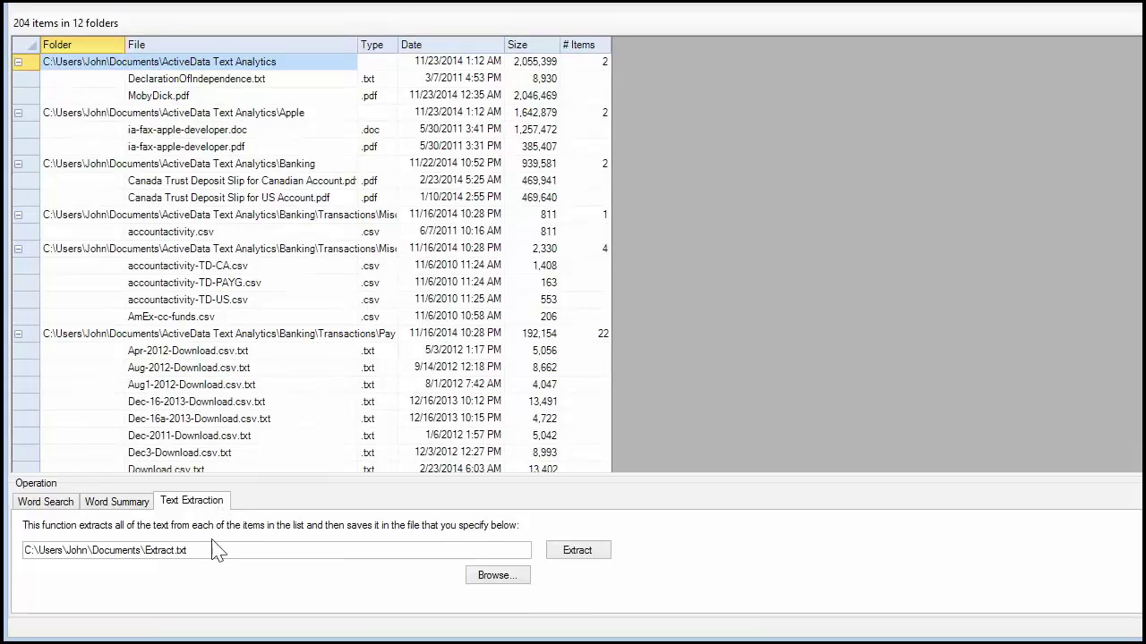
click(577, 551)
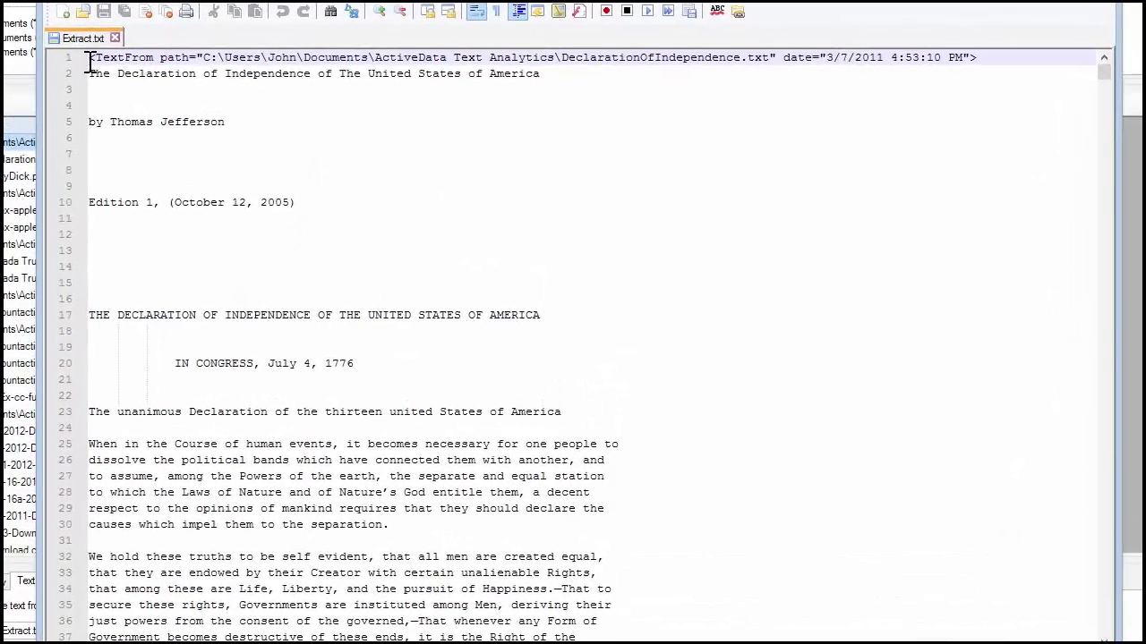
Read through Extract.txt in Notepad++ down to its final line, then close Notepad++
triple_click(90, 62)
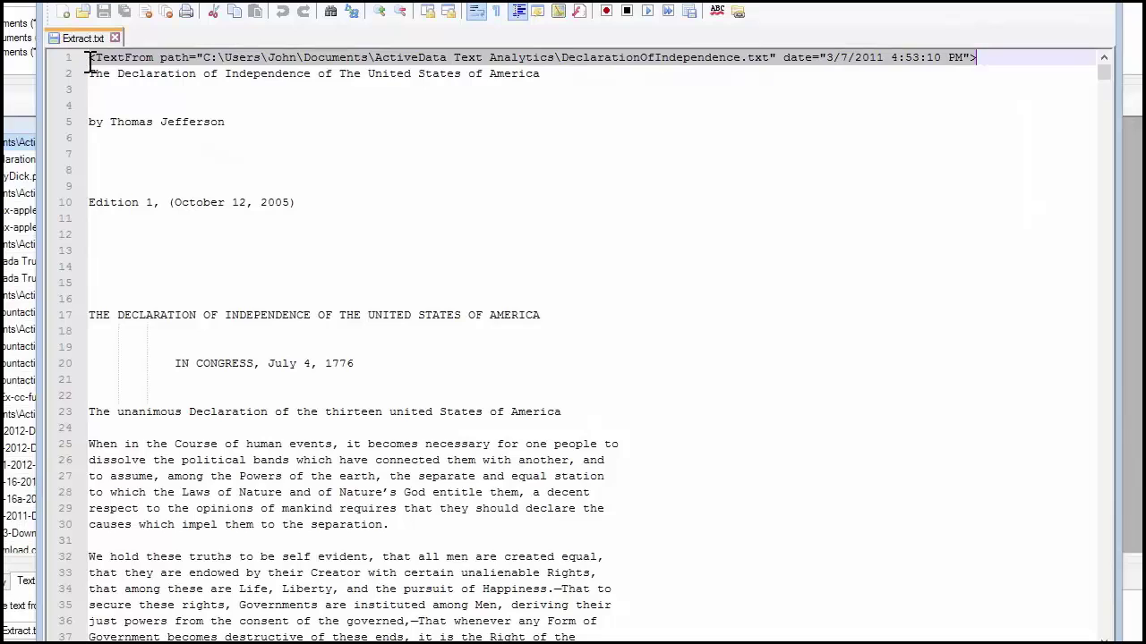
key(shift+Down)
key(shift+Page_Down)
key(shift+Page_Down)
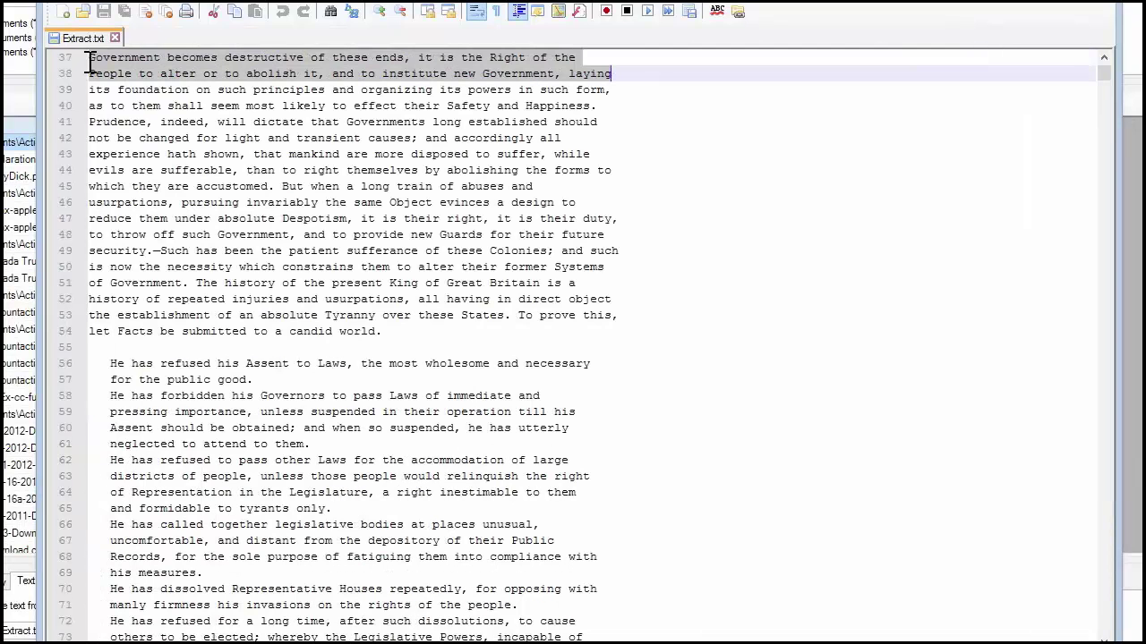
key(shift+Page_Down)
key(shift+Page_Down)
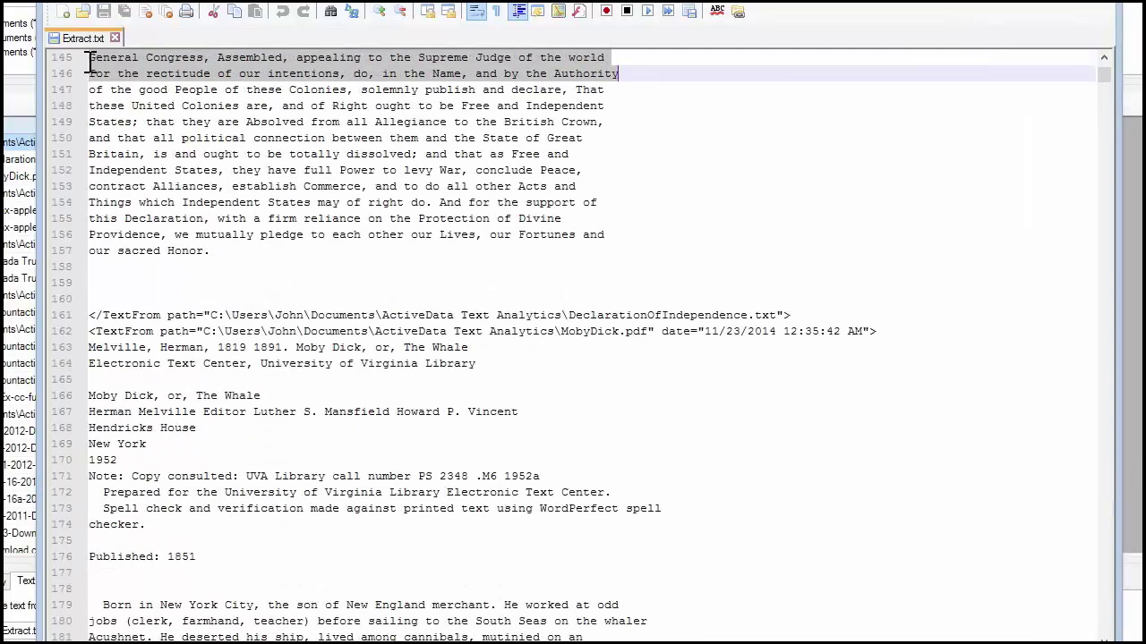
key(shift+Down)
key(shift+Down)
key(shift+Down)
key(shift+Down)
key(shift+Down)
key(shift+Down)
key(shift+Down)
key(shift+Down)
key(shift+Down)
key(shift+Down)
key(shift+Down)
key(shift+Down)
key(shift+Down)
key(shift+Down)
key(shift+Down)
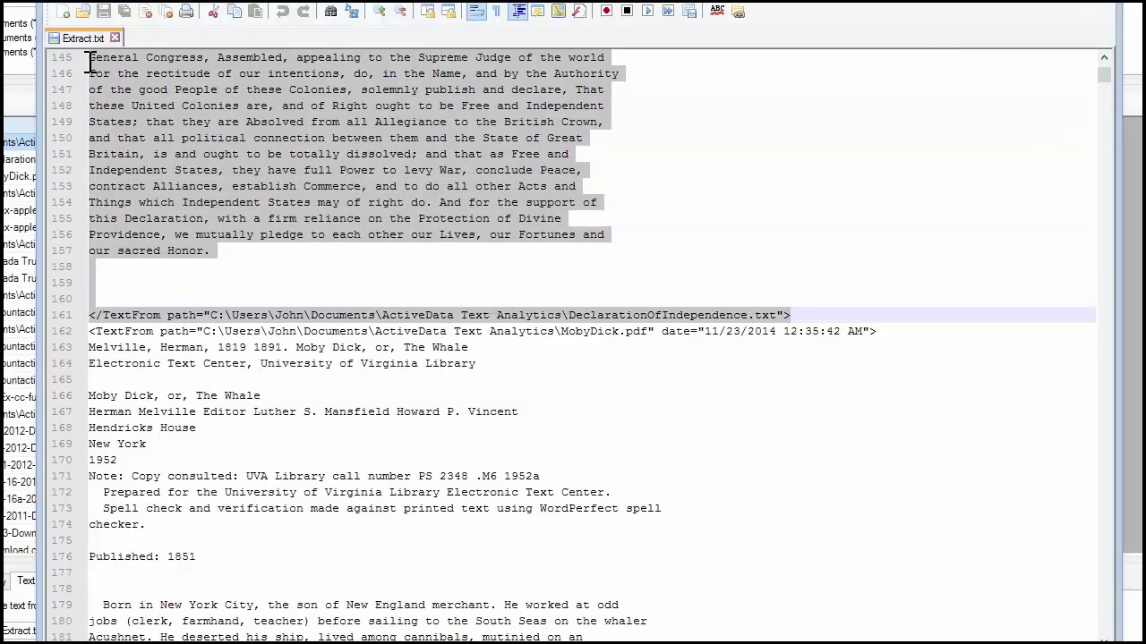
key(Down)
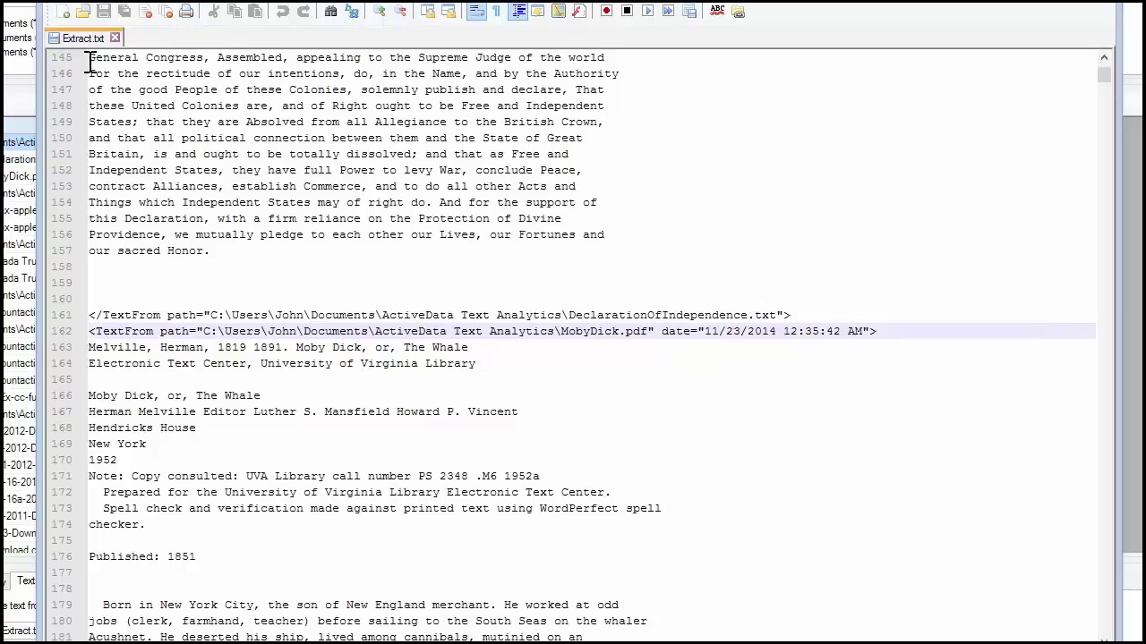
key(ctrl+End)
key(shift+Up)
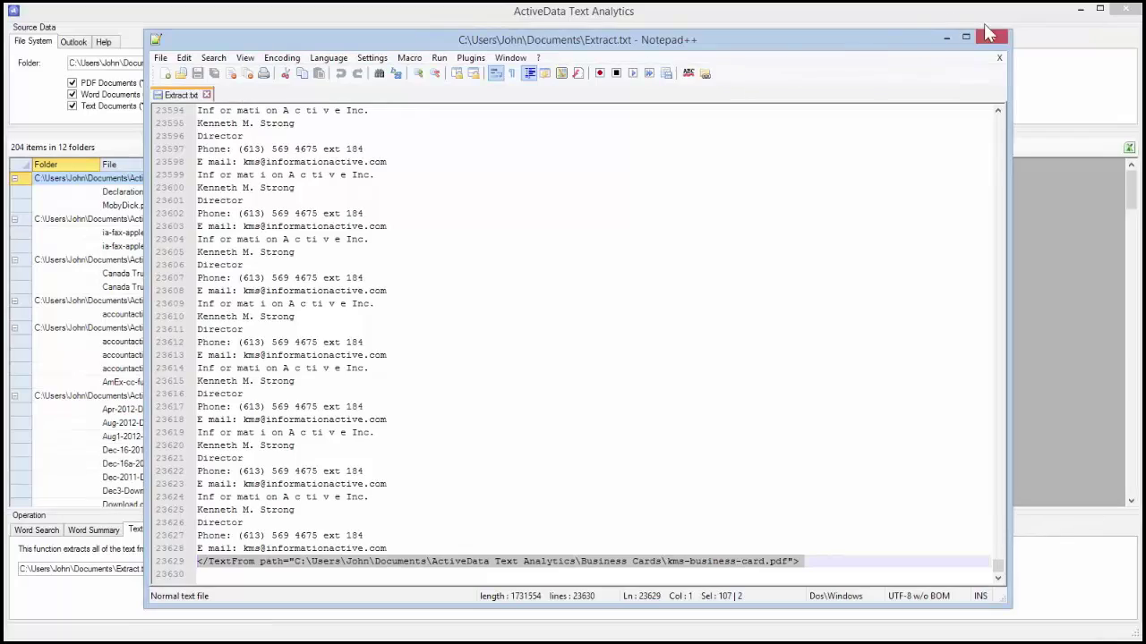
click(991, 36)
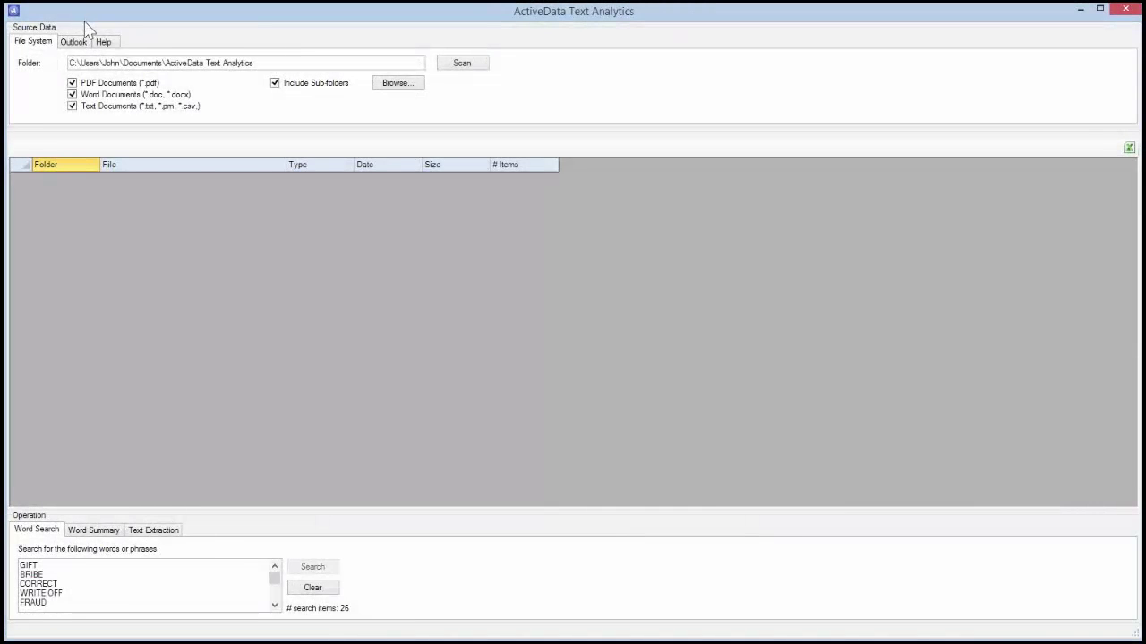
Point the Outlook source at the contact's mail subfolder and scan it, listing 445 mail items
click(81, 43)
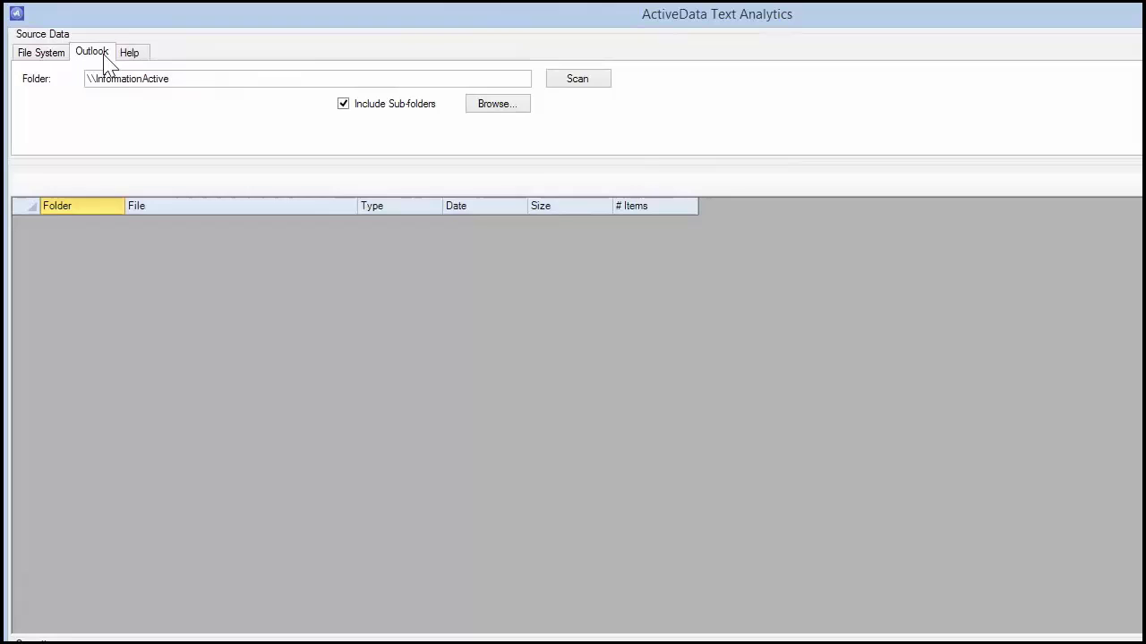
click(497, 104)
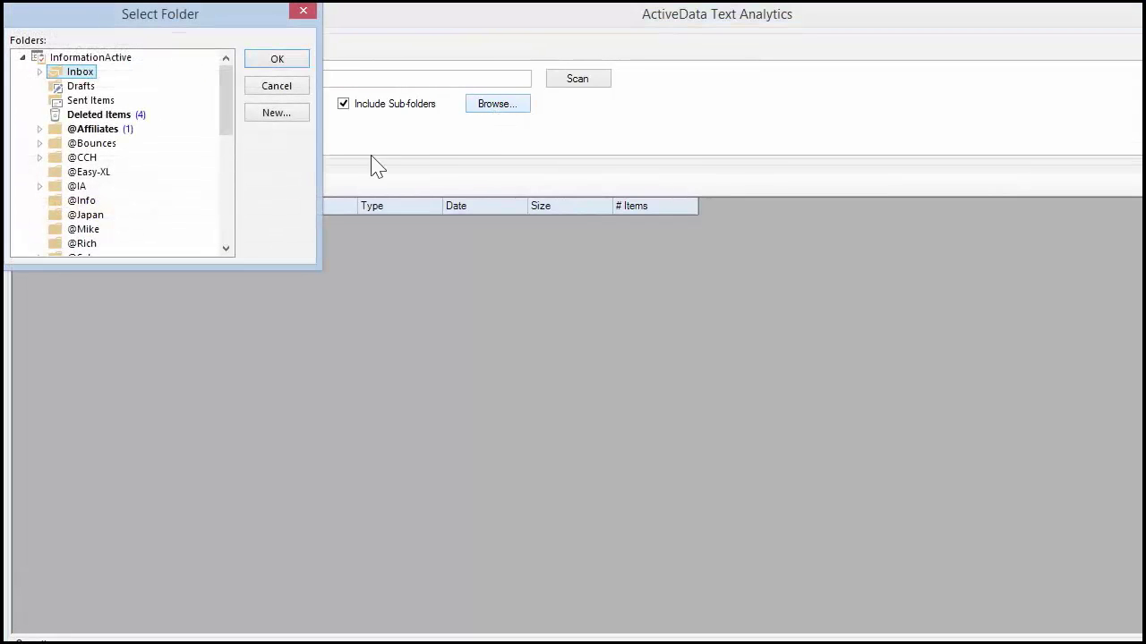
click(87, 245)
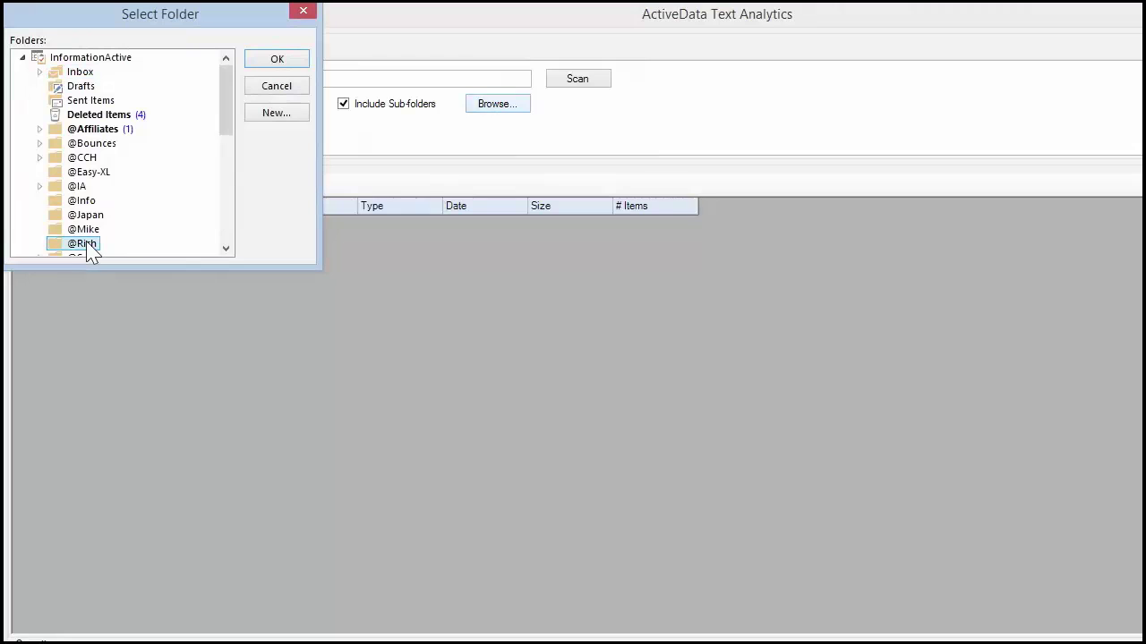
click(283, 62)
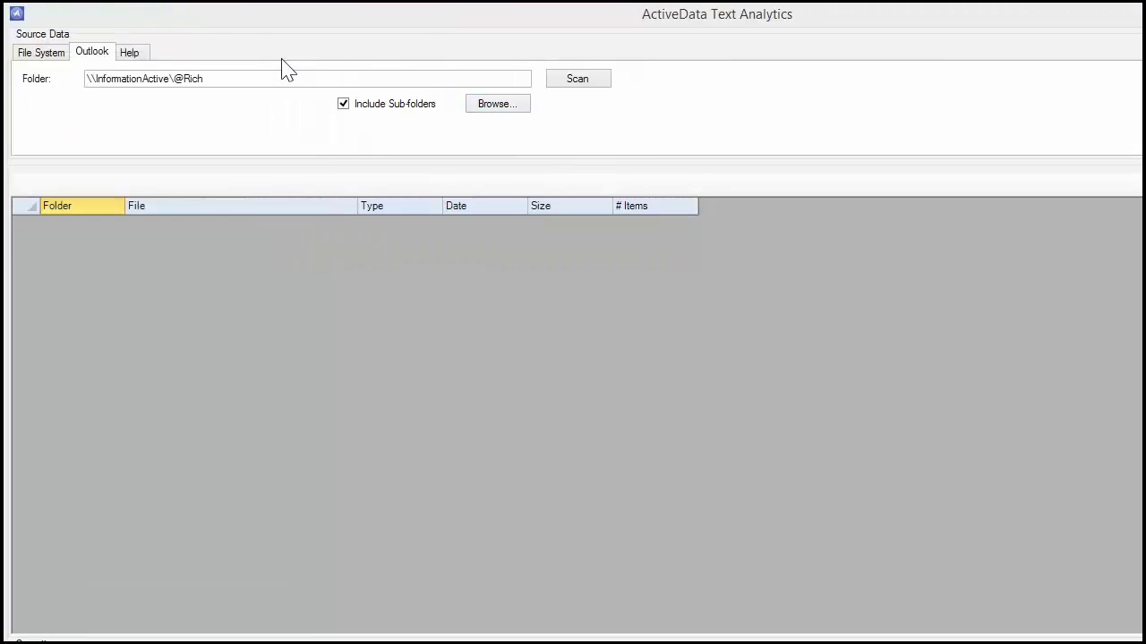
click(580, 84)
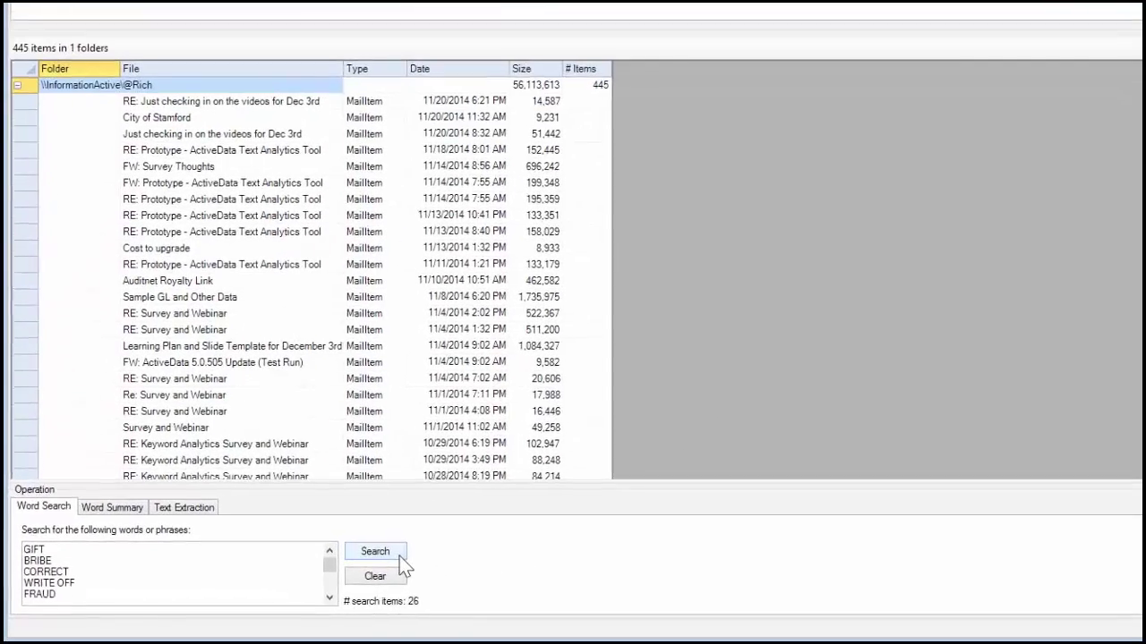
Run the keyword search on the emails (538 matches in 152 files) and view the top result's GIFT match
click(332, 571)
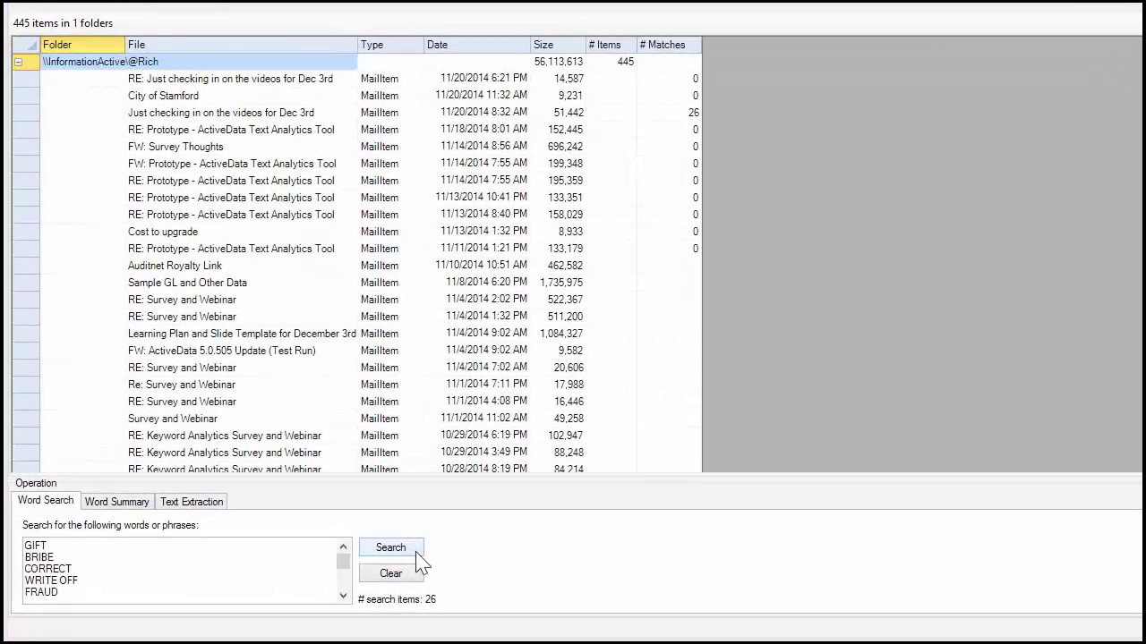
click(412, 549)
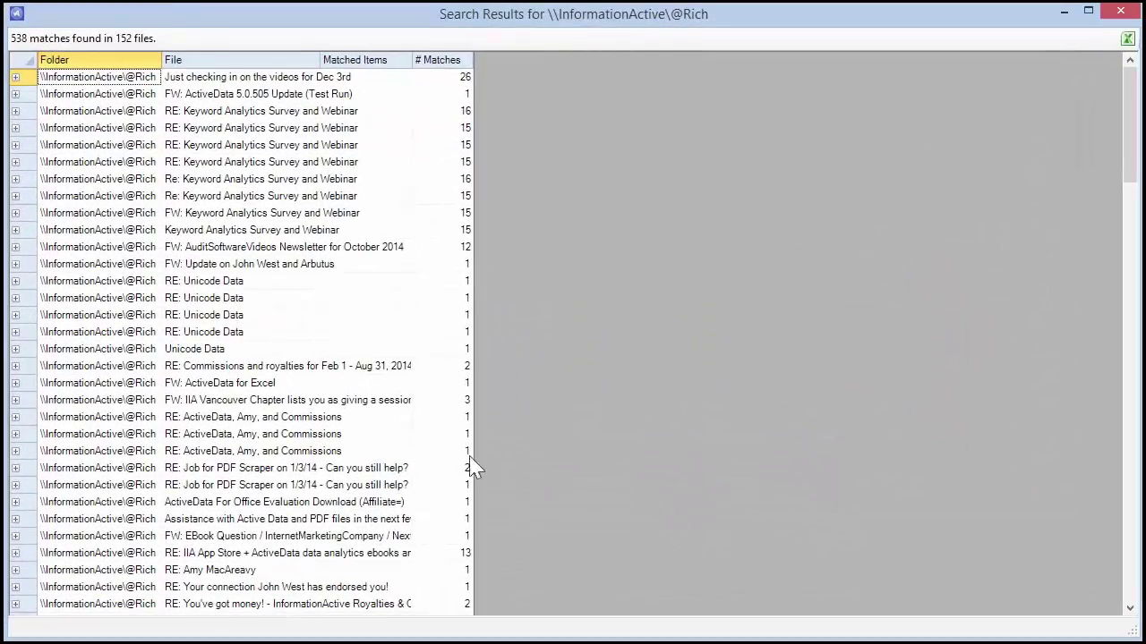
click(16, 77)
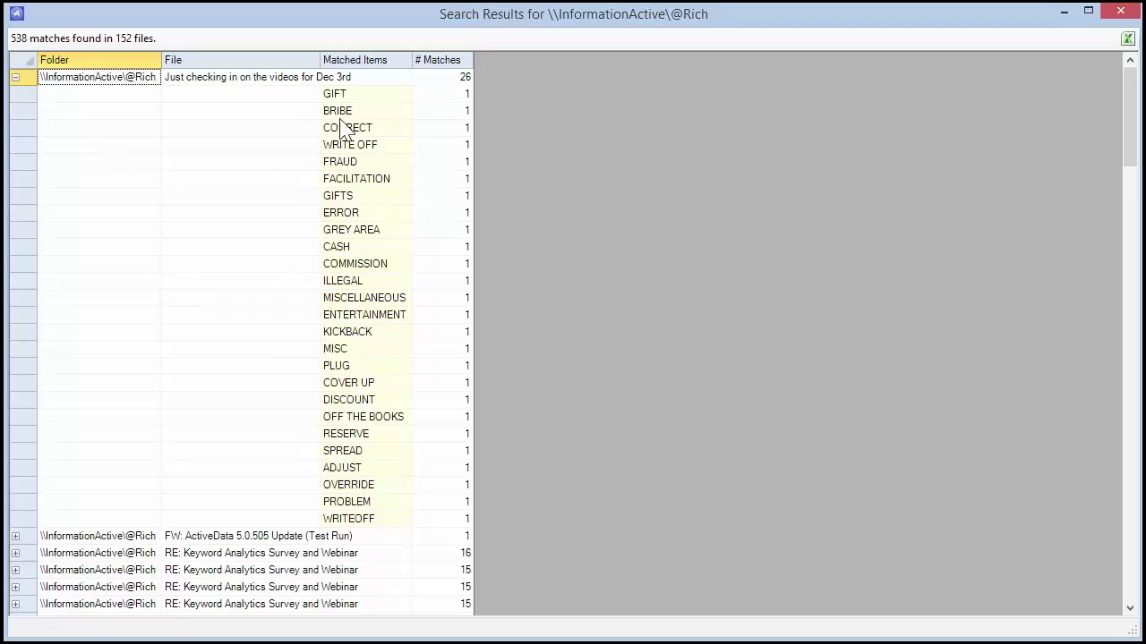
double_click(366, 95)
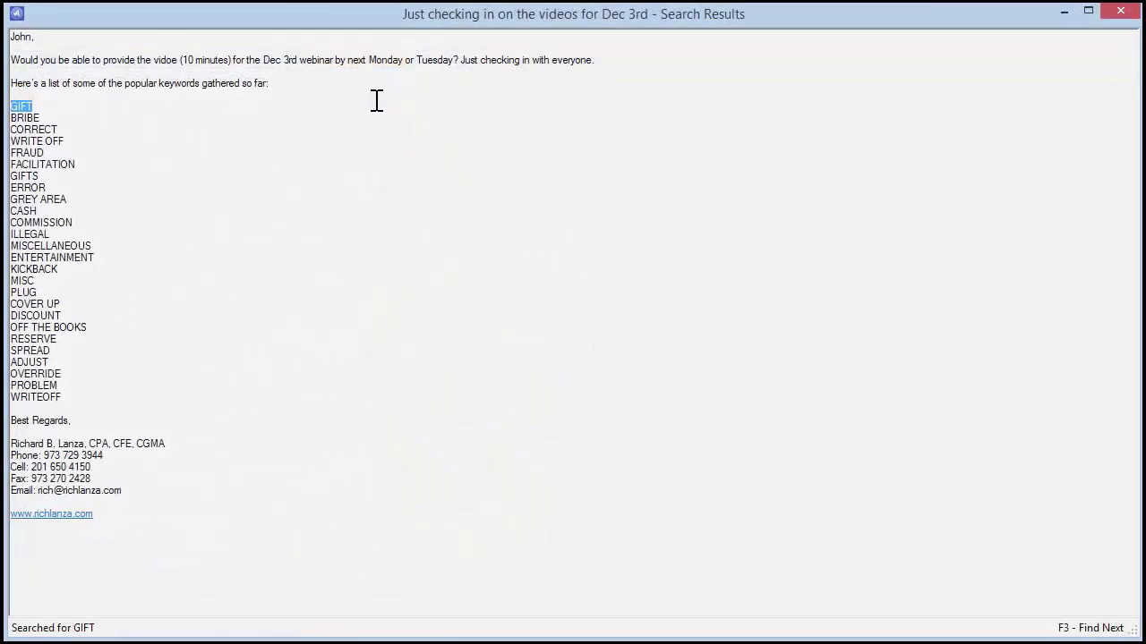
click(1135, 13)
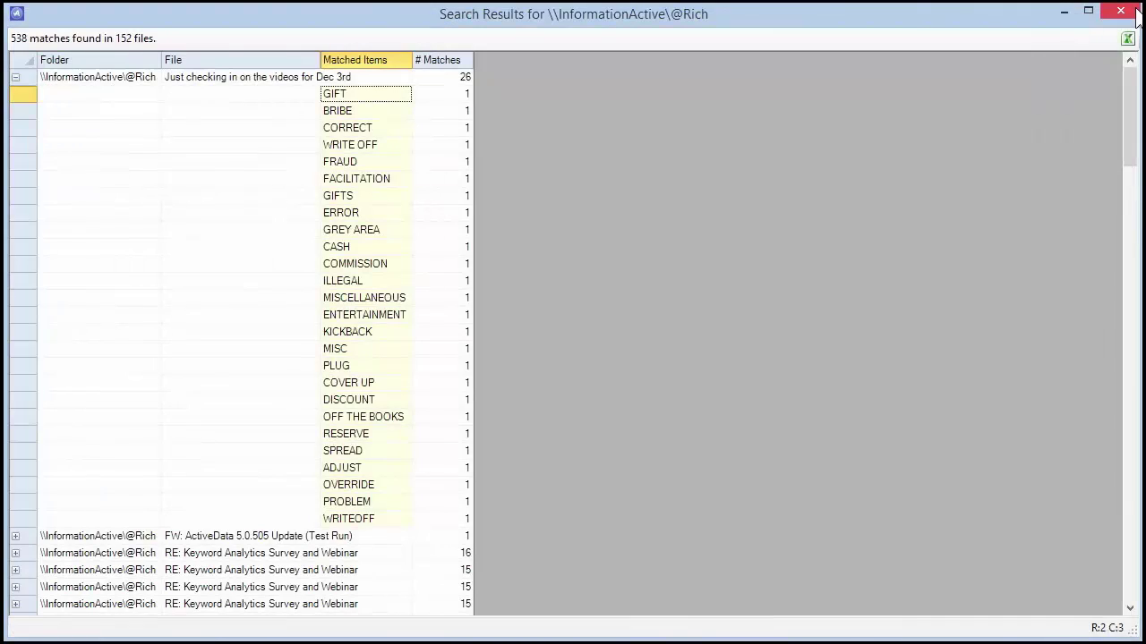
Open the 'Just checking in' email result in Outlook, then close the message
click(273, 78)
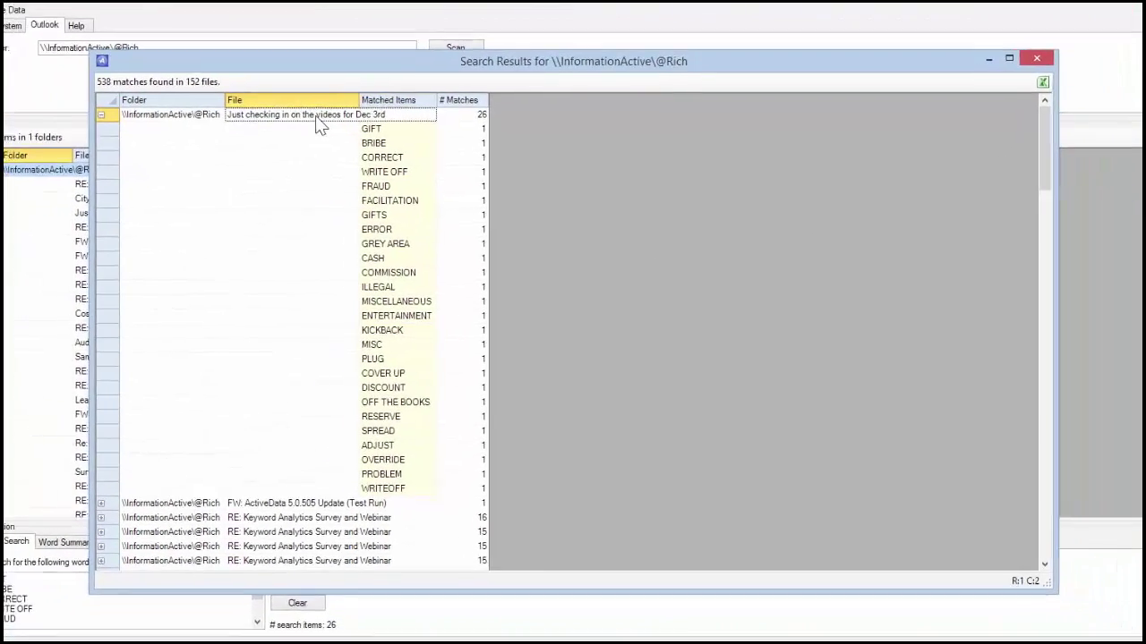
double_click(316, 117)
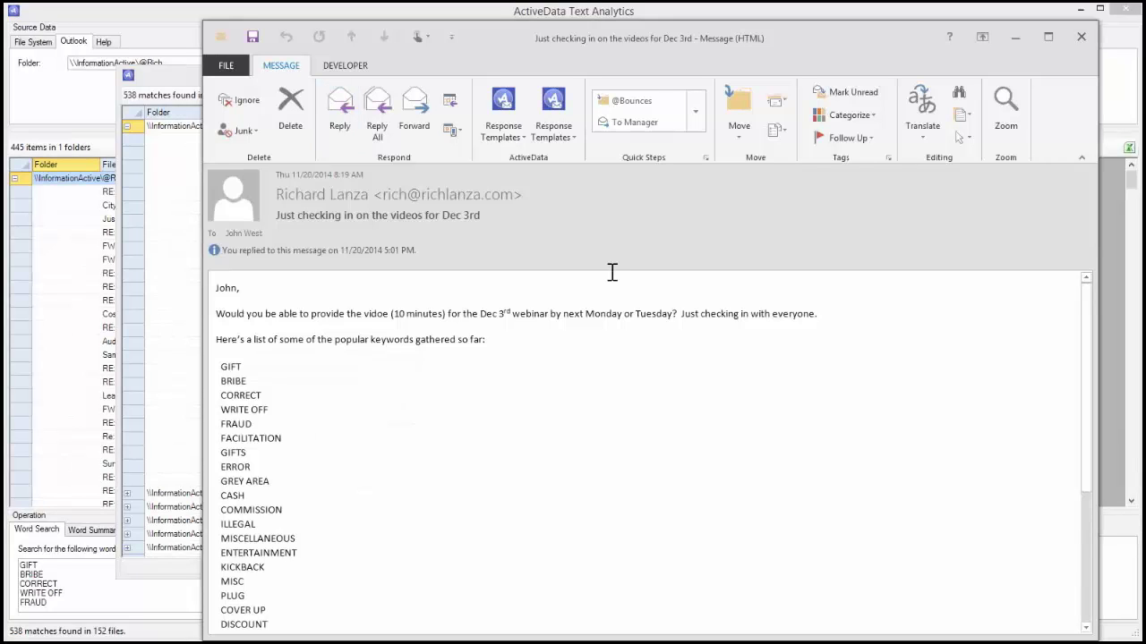
click(1080, 37)
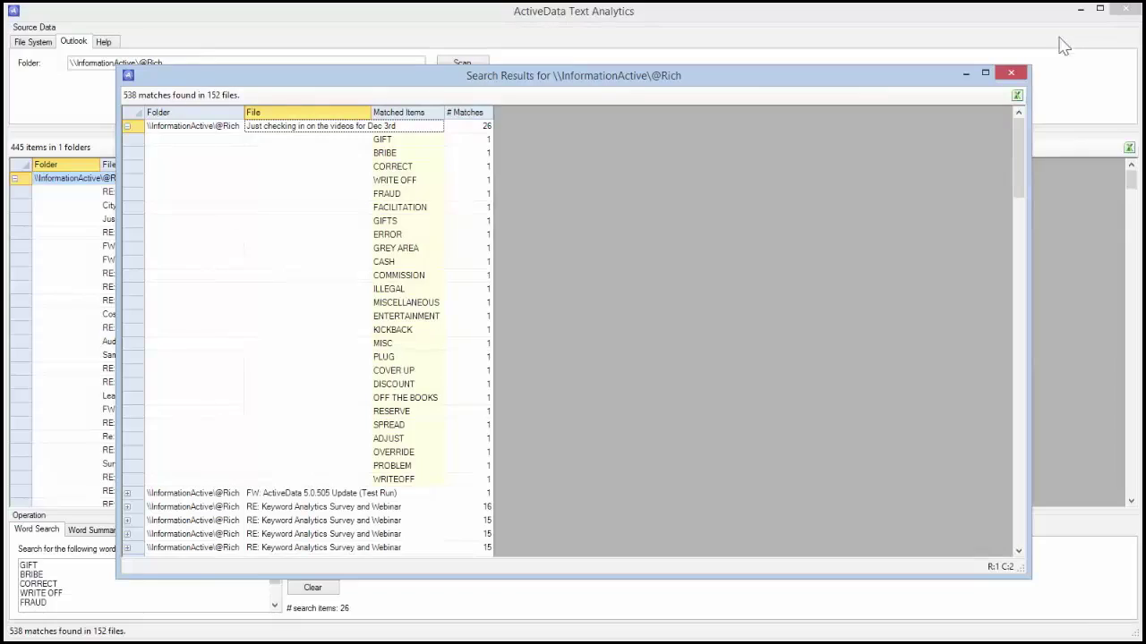
Summarize the emails' words and total the Count column: 4,752 unique words, 183,495 total
click(1023, 76)
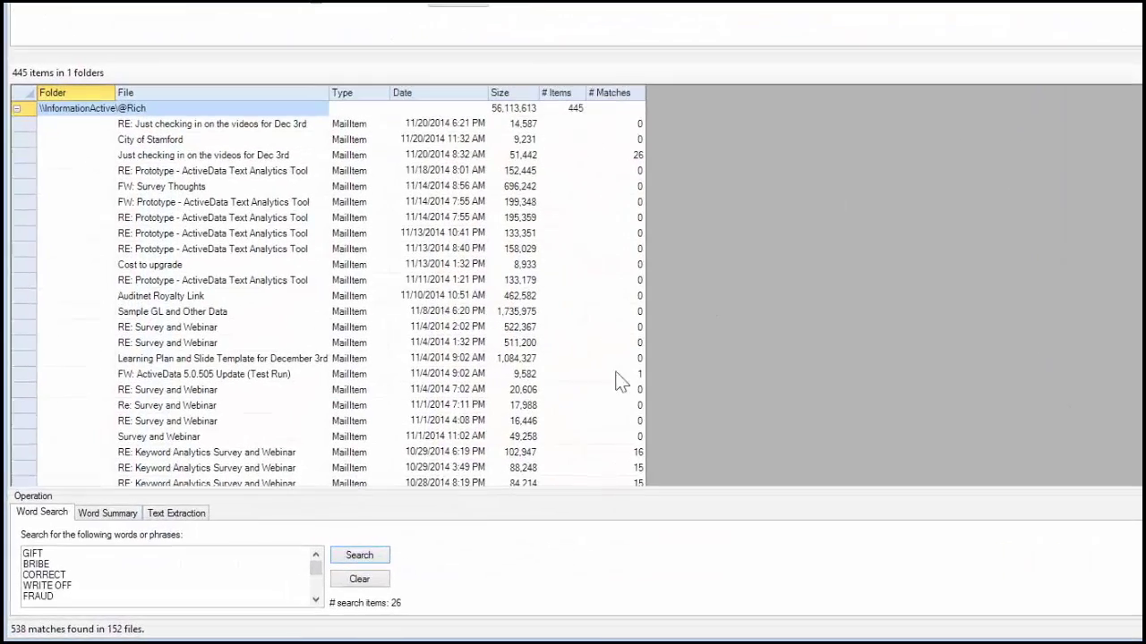
click(111, 514)
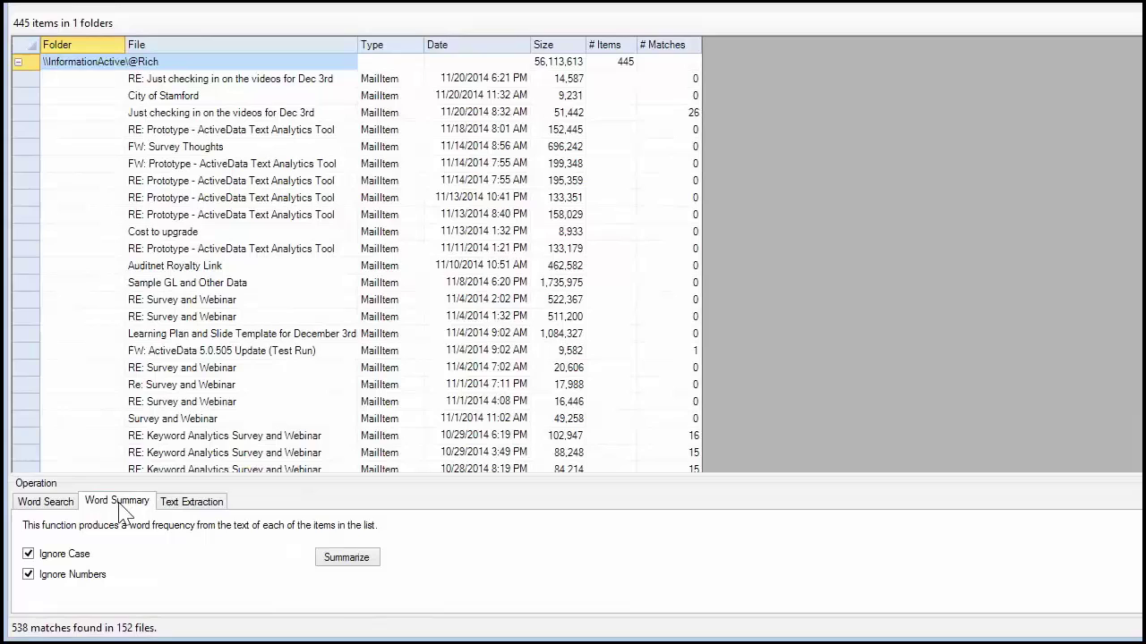
click(353, 562)
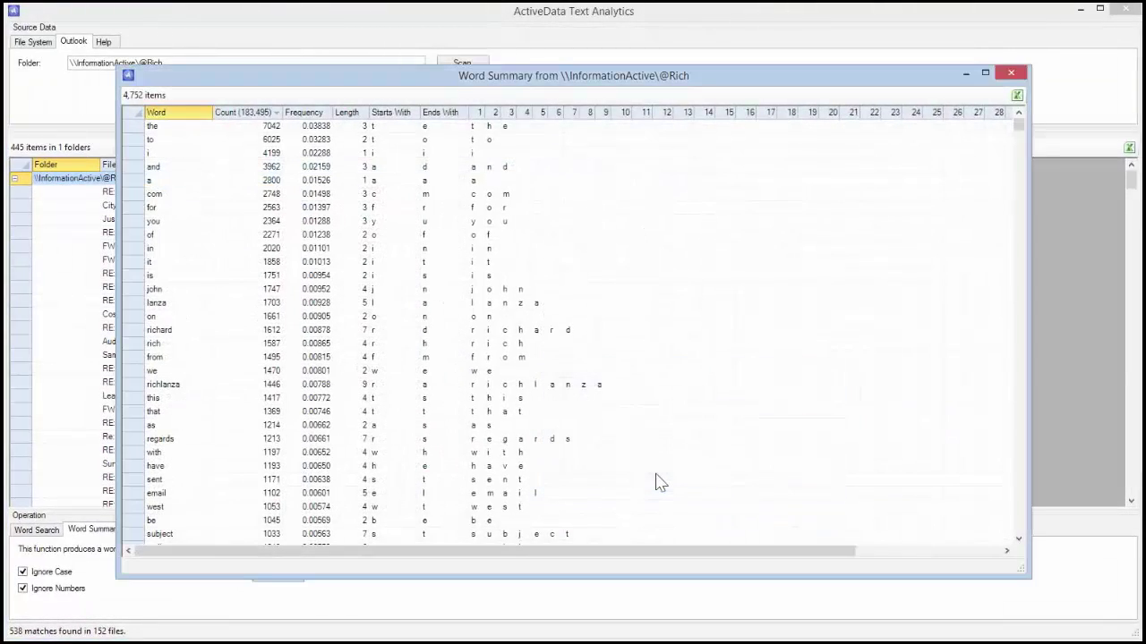
click(259, 115)
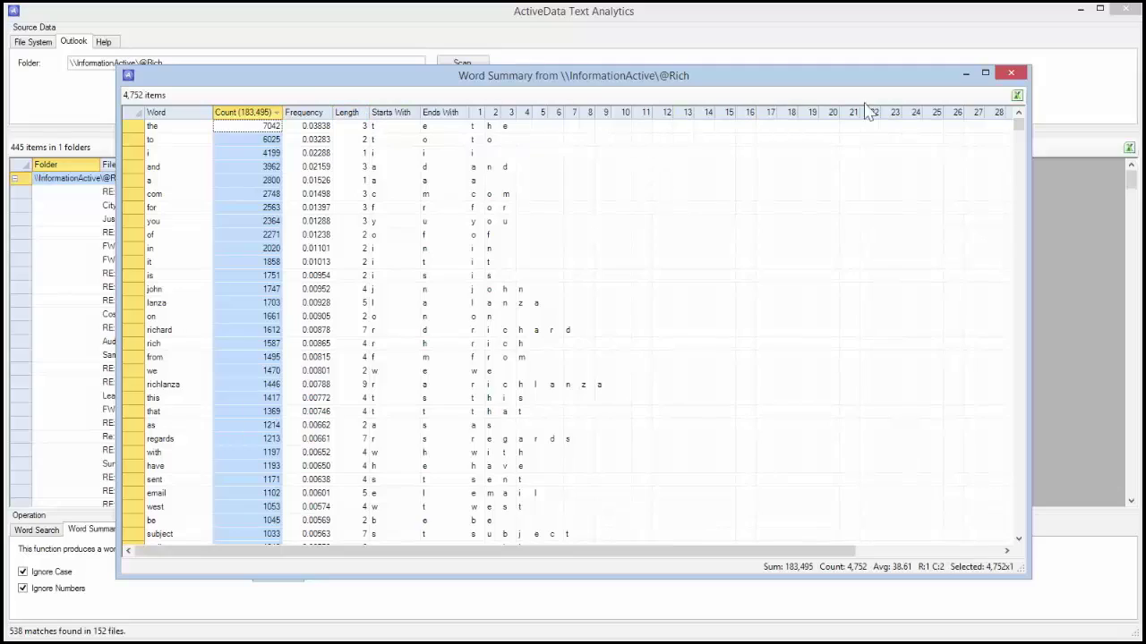
click(1011, 75)
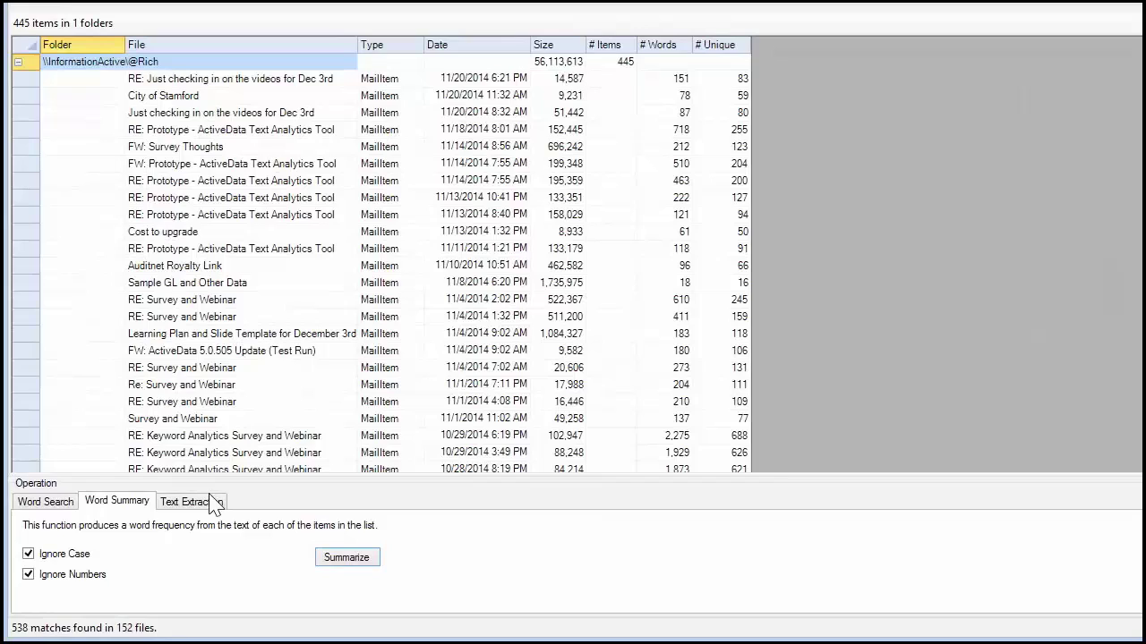
click(184, 522)
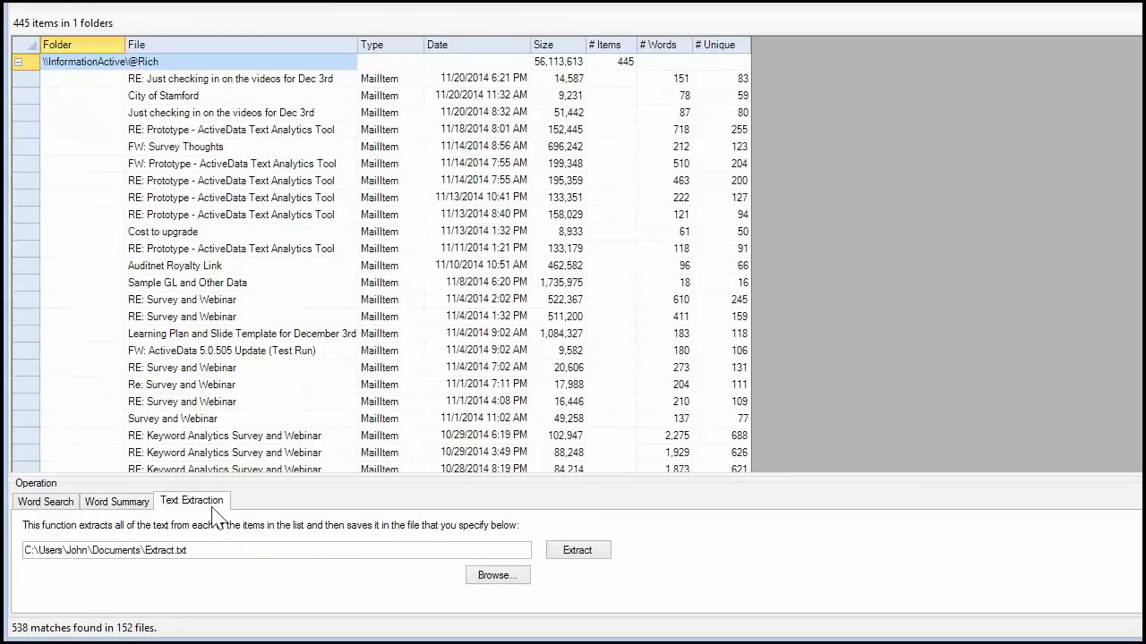
Extract all email text to Extract.txt, overwriting the earlier file, then close the 53,237-line result
click(605, 554)
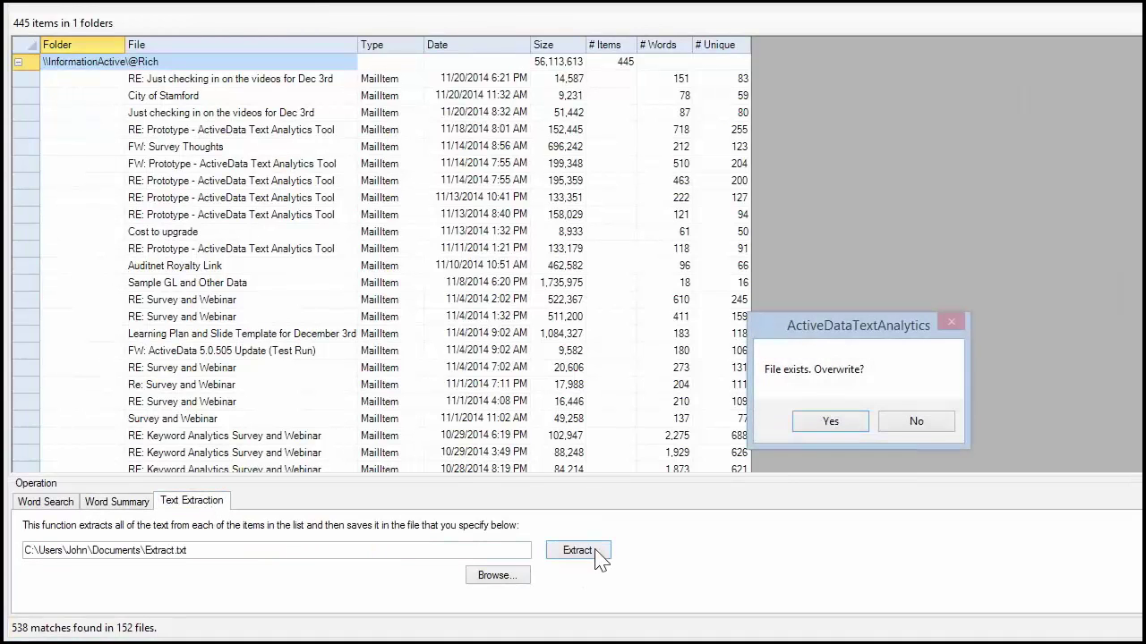
click(832, 422)
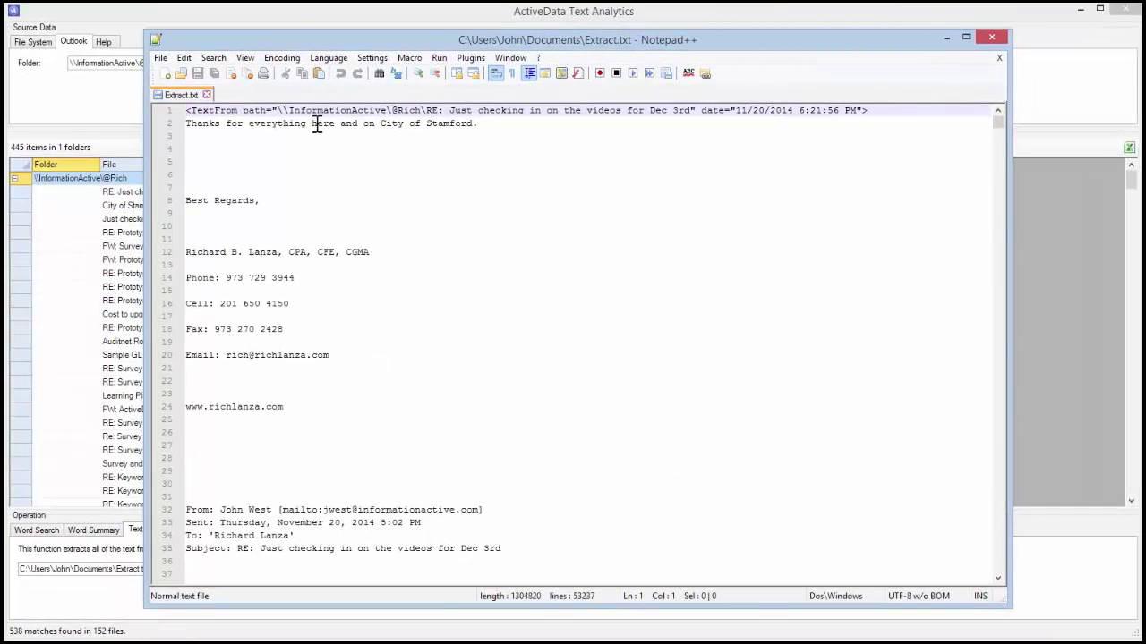
click(992, 37)
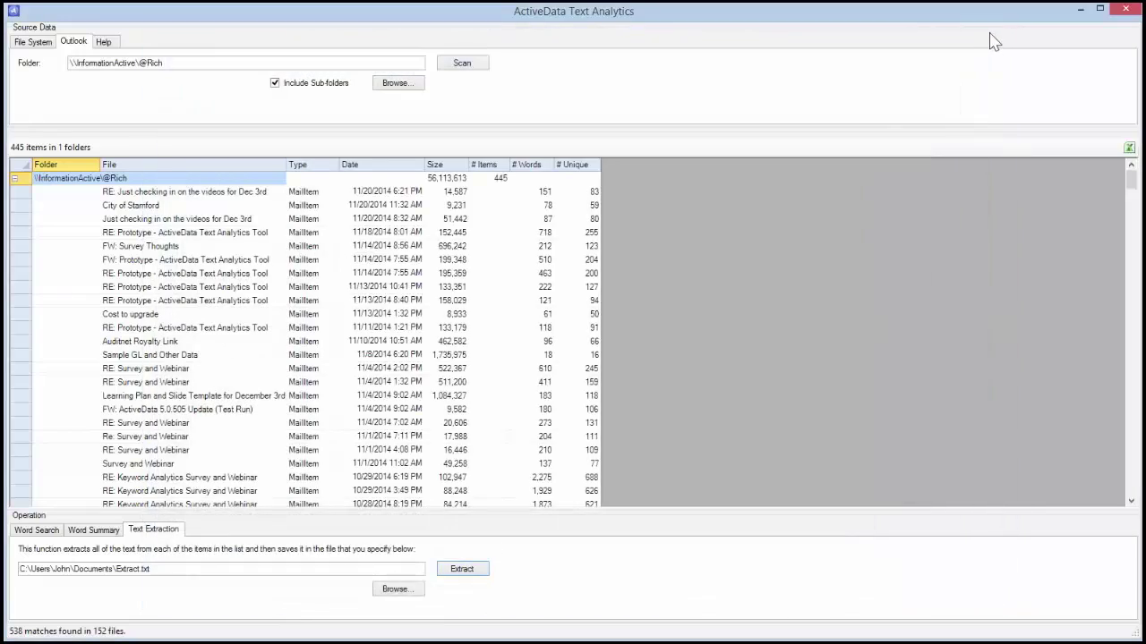